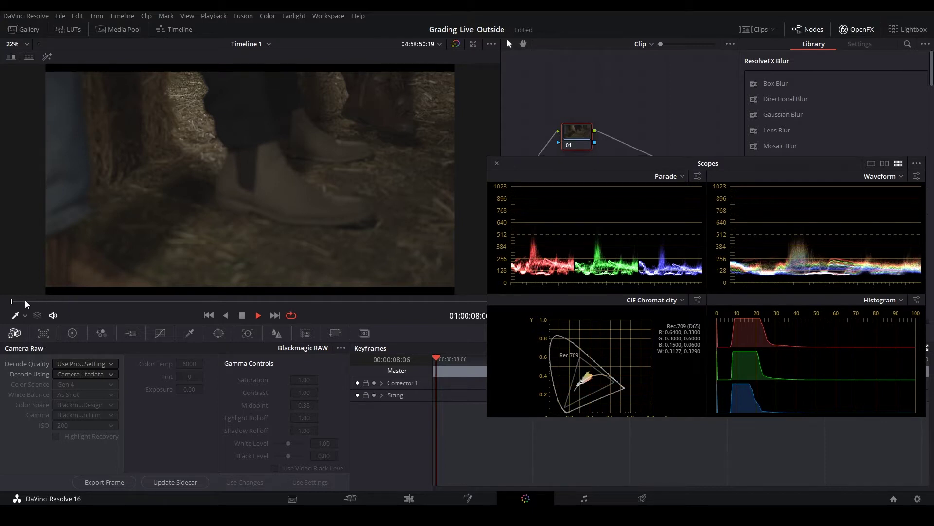
- Scrub through the clip to examine the exposure of its dark, guitar and face shots on the scopes
left_click_drag(25, 302, 401, 314)
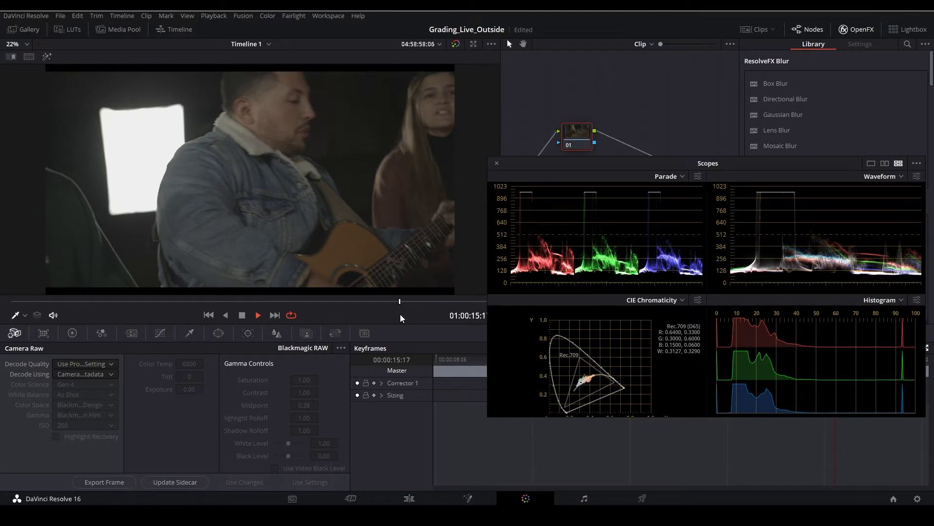
left_click_drag(294, 304, 392, 300)
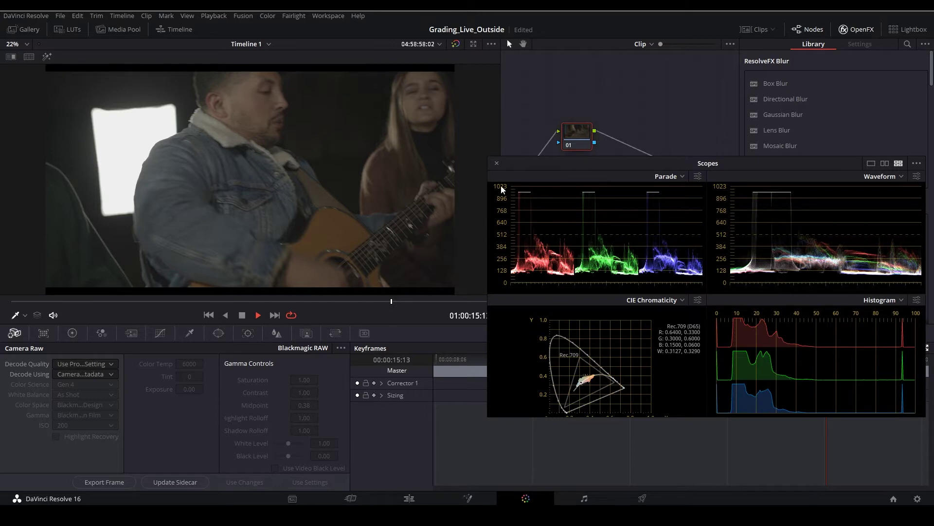
left_click_drag(660, 163, 631, 207)
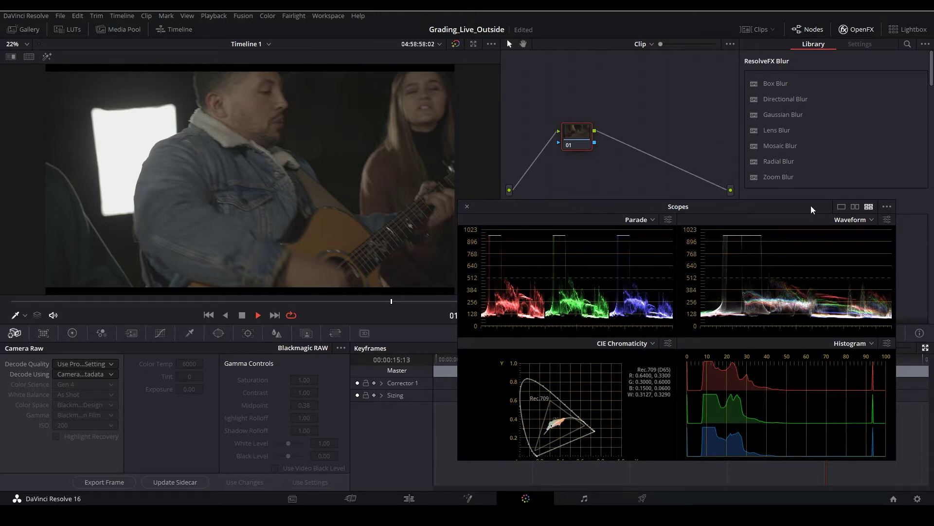
left_click_drag(810, 206, 838, 201)
left_click(233, 302)
left_click_drag(582, 146, 560, 157)
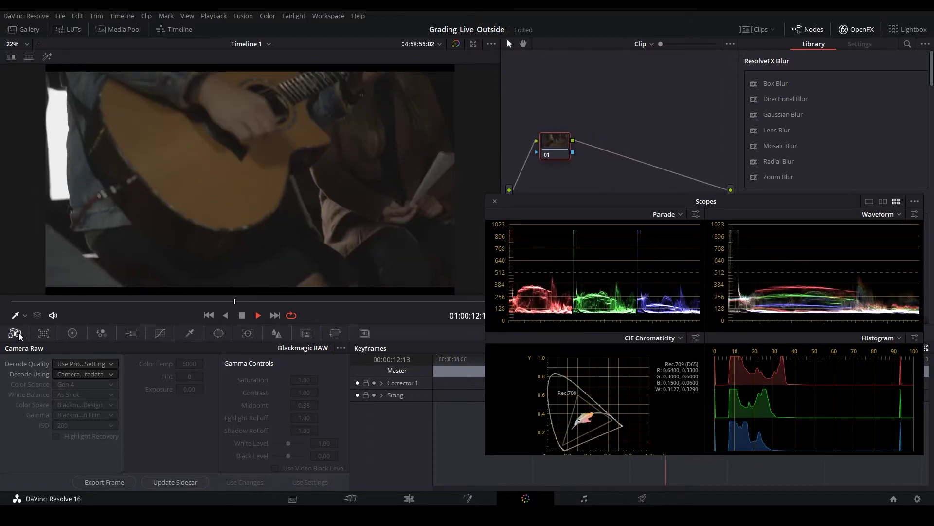
- Set the clip's Camera Raw decoding to Clip, compare ISO 200, and set the ISO to 400
left_click(94, 375)
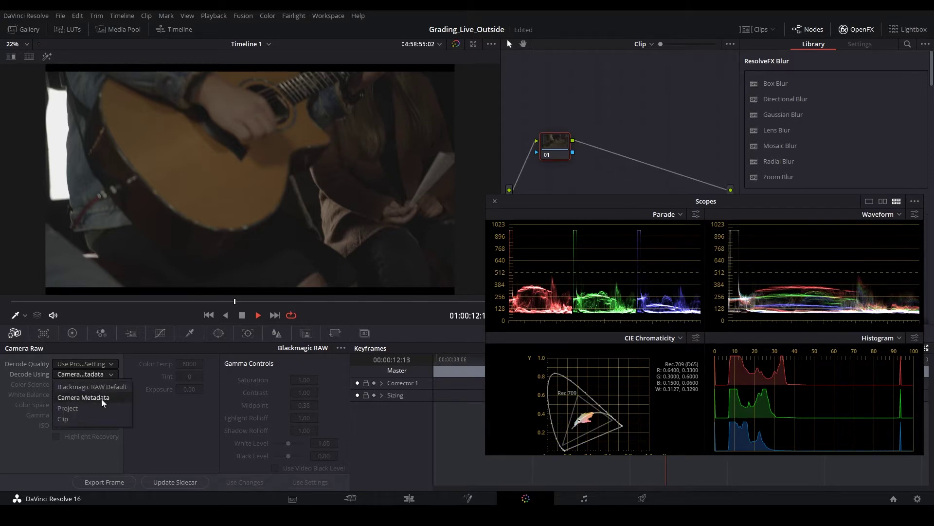
left_click(77, 420)
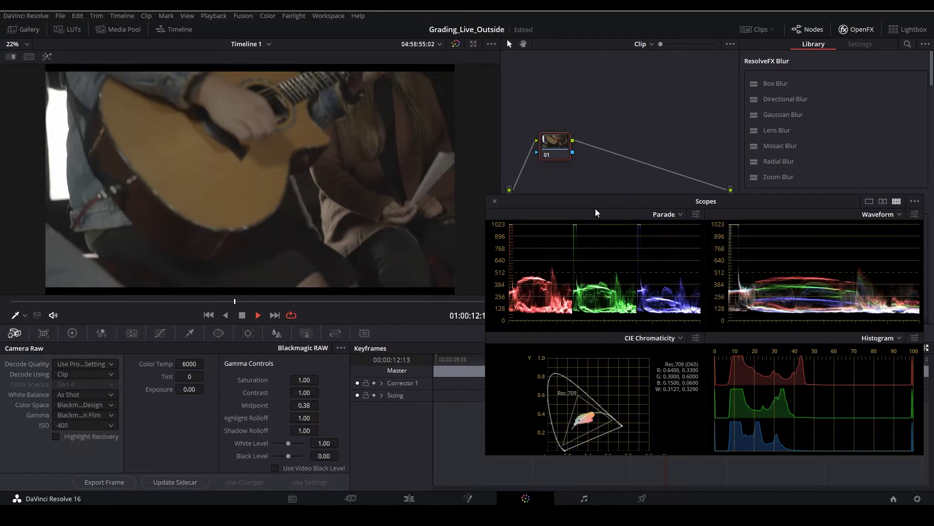
left_click(77, 424)
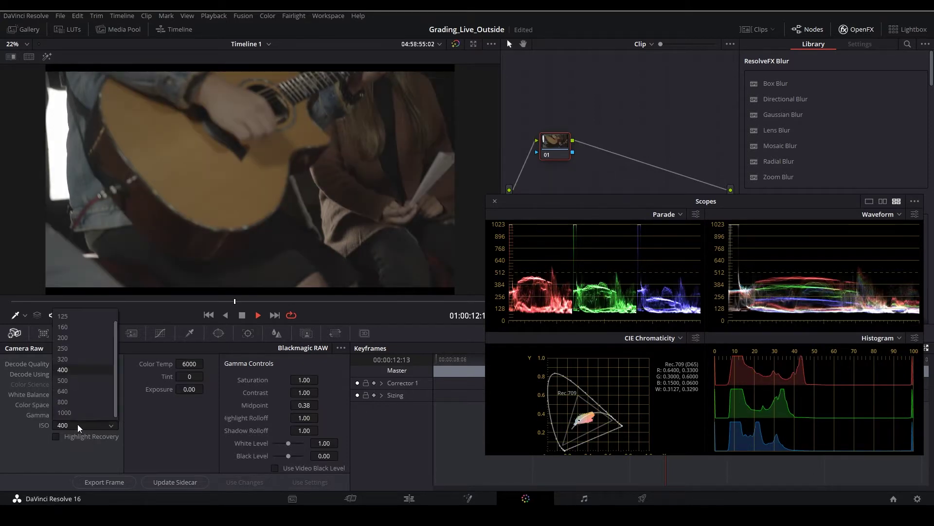
left_click(78, 335)
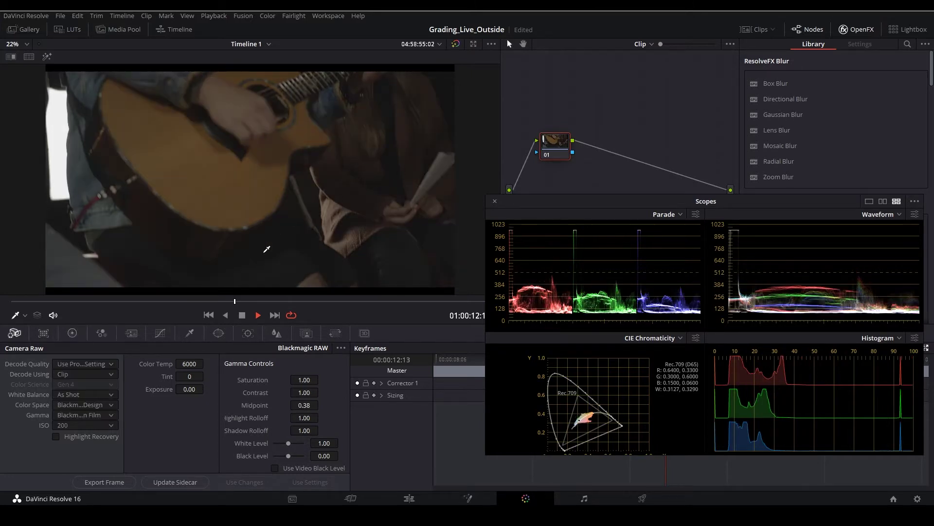
left_click_drag(234, 301, 276, 302)
left_click(74, 425)
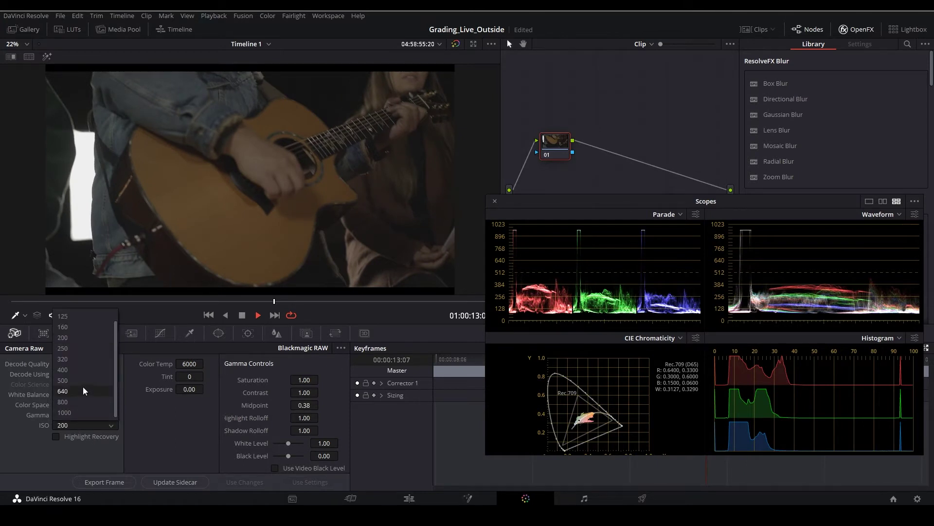
left_click(80, 369)
- Scrub between the guitar and face shots to examine the raw exposure levels on the parade and waveform scopes
left_click_drag(486, 204, 518, 239)
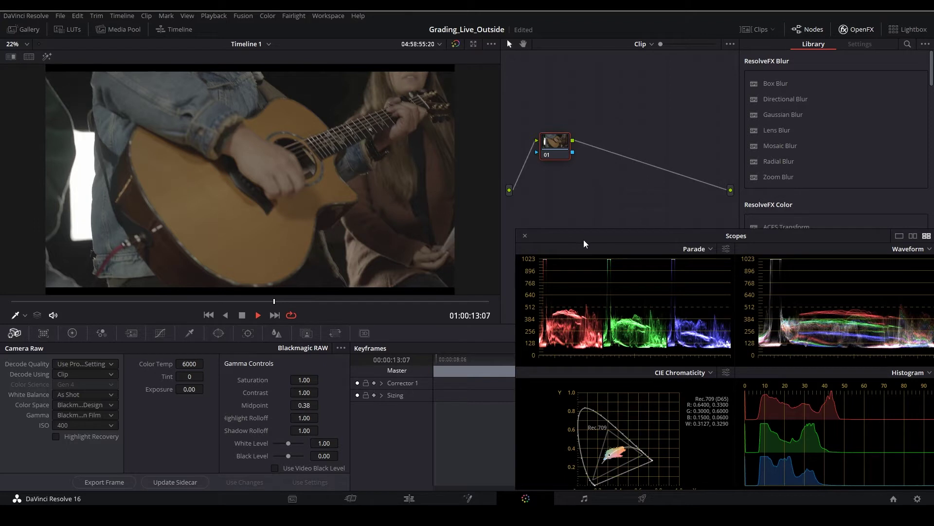
left_click_drag(621, 241, 578, 197)
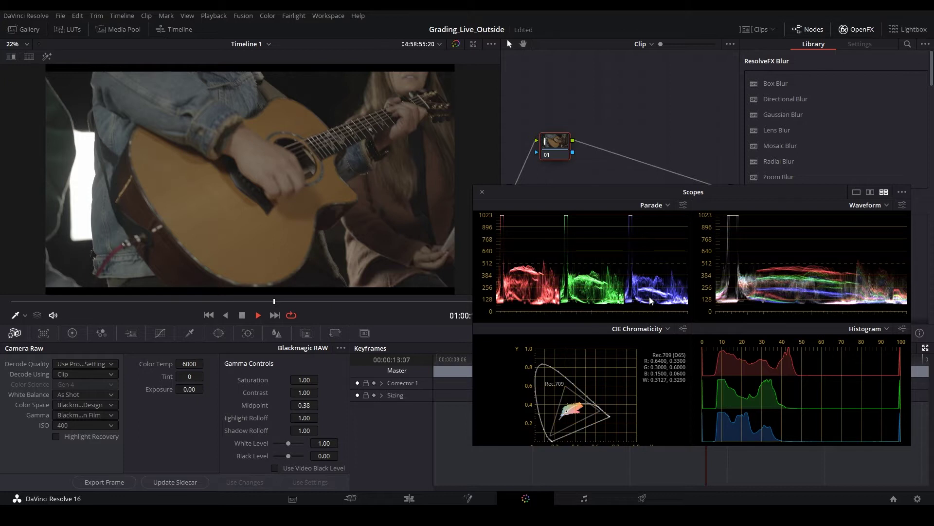
left_click_drag(609, 190, 646, 211)
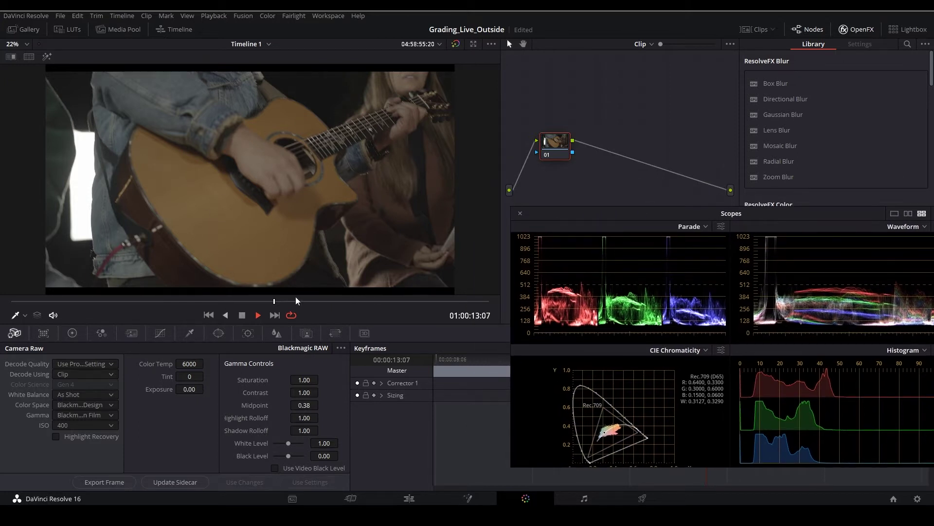
left_click_drag(275, 300, 398, 302)
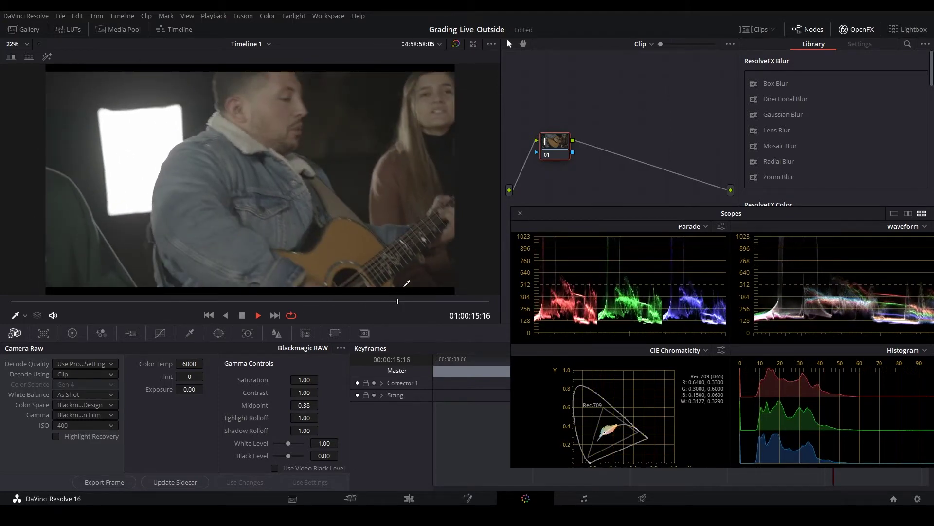
left_click_drag(399, 302, 267, 298)
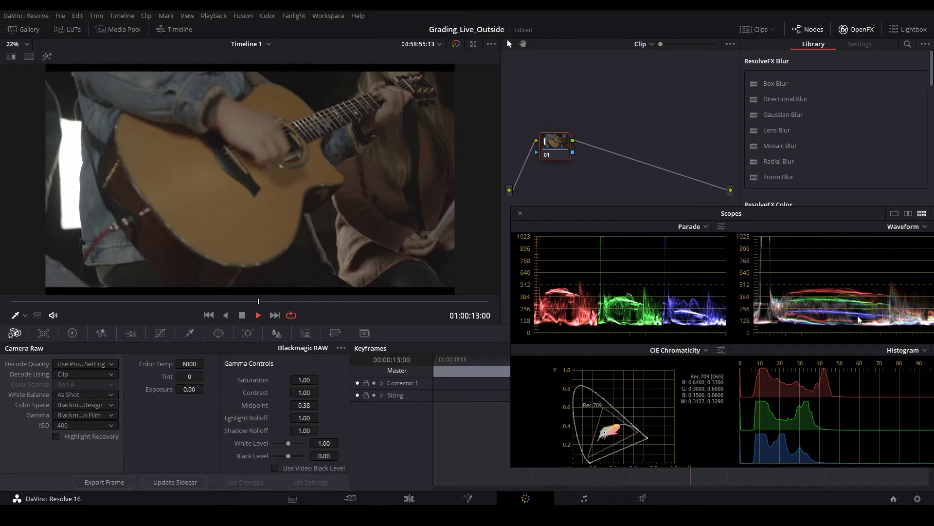
left_click_drag(260, 305, 428, 317)
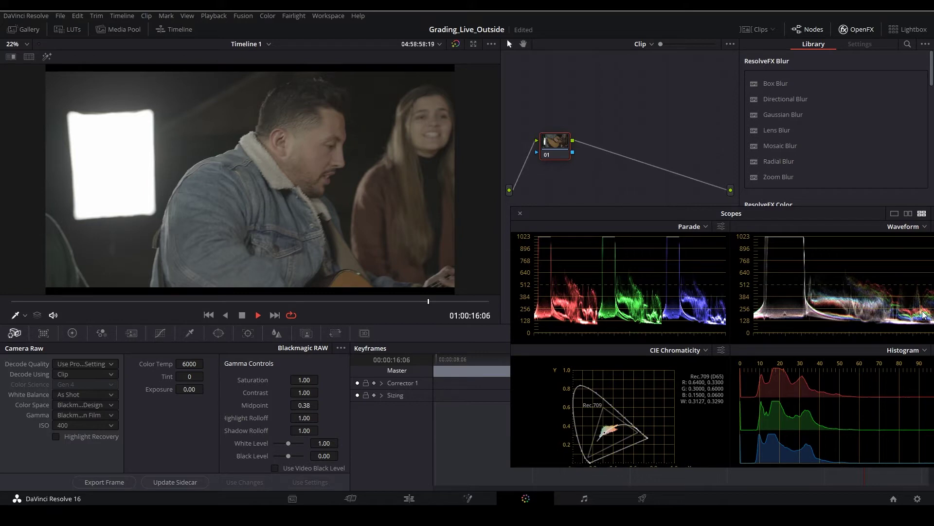
left_click_drag(415, 305, 302, 301)
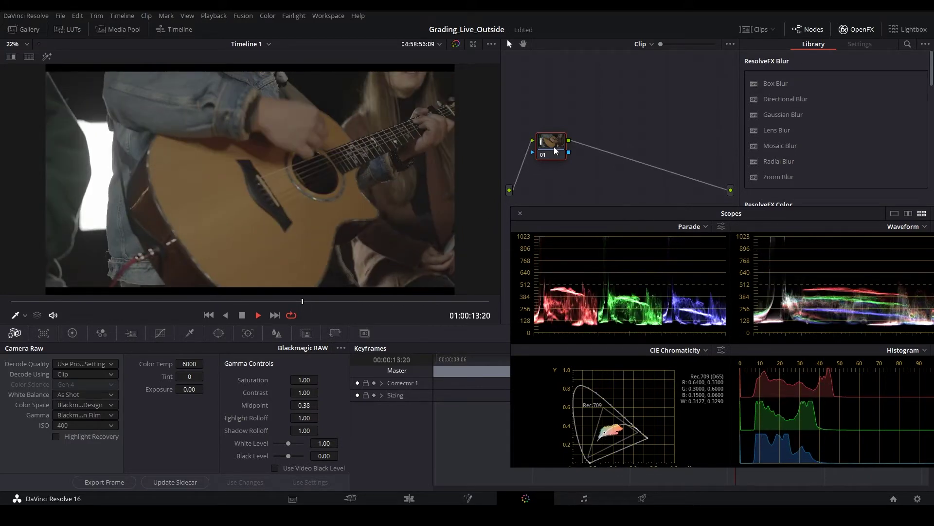
- Add a serial node after node 01 and set its primary contrast to 1.254 and pivot to 0.151
key("alt+s")
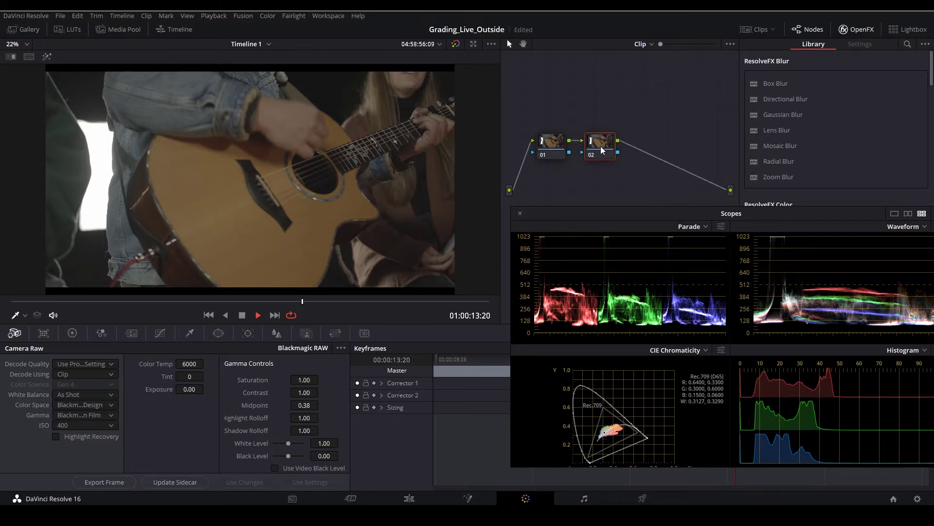
left_click(72, 333)
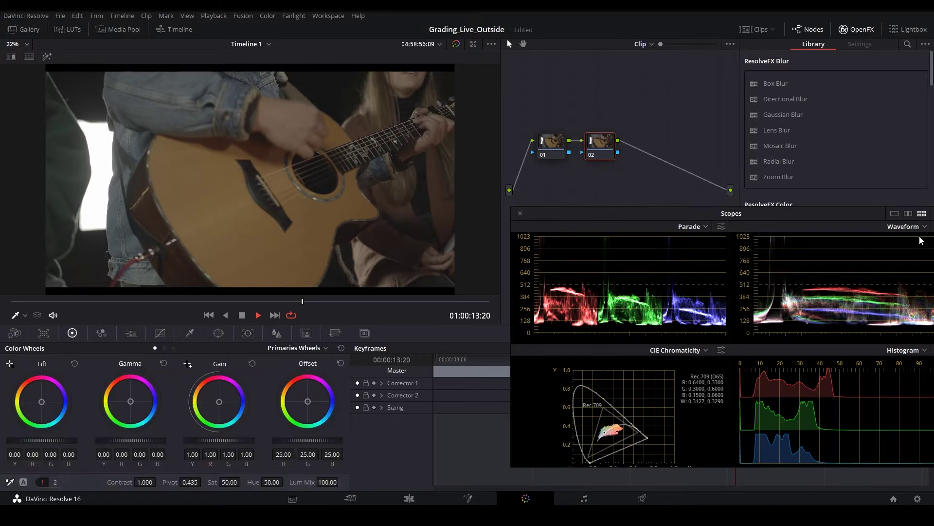
left_click_drag(869, 217, 867, 203)
left_click_drag(142, 481, 201, 482)
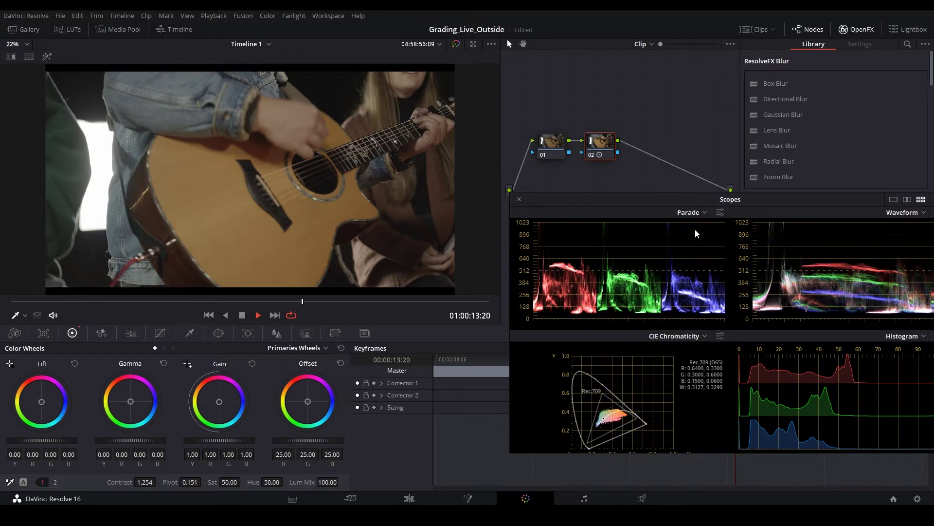
left_click_drag(746, 198, 731, 242)
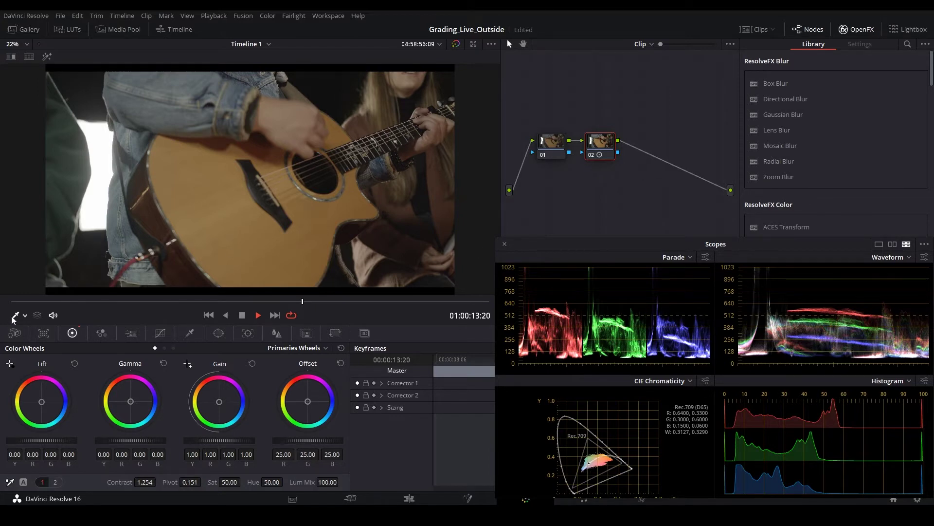
- Show the picker RGB values in the viewer and examine the guitar and skin tones across the clip
right_click(208, 142)
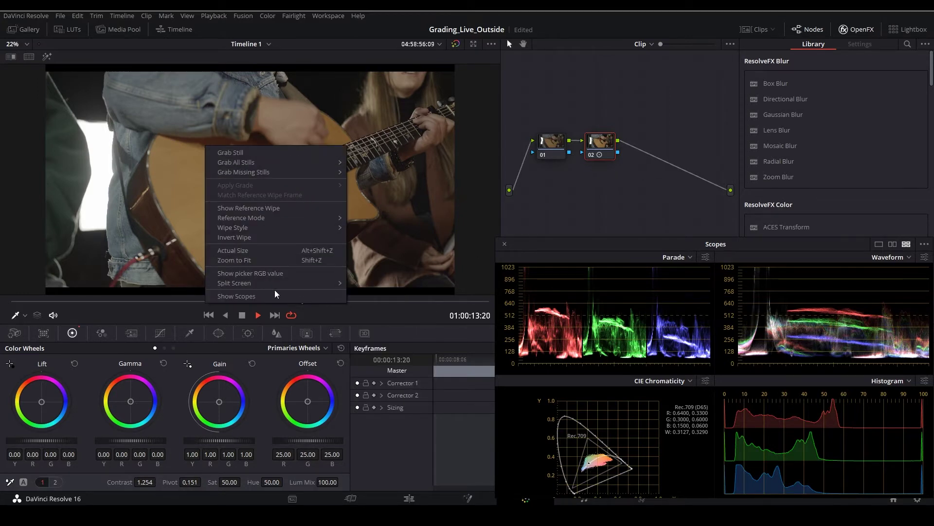
left_click(273, 273)
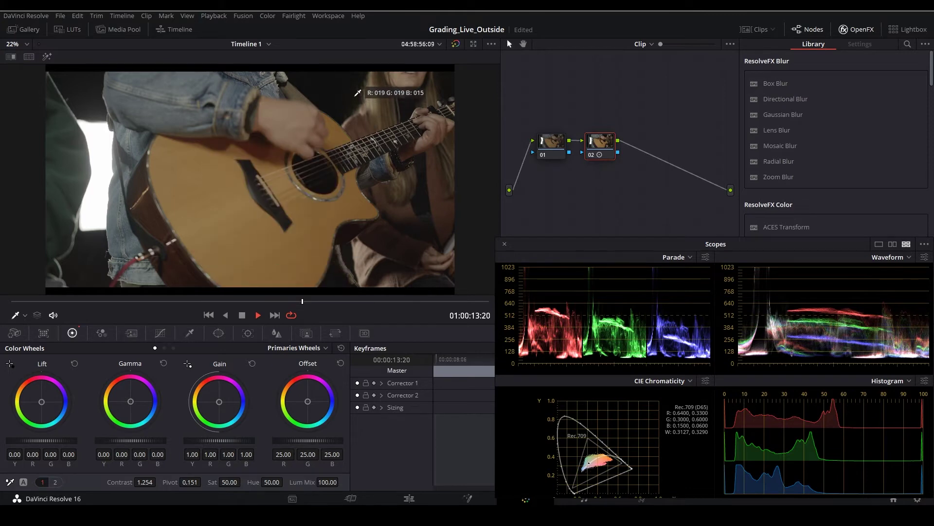
mouse_move(283, 302)
left_mouse_down()
mouse_move(250, 302)
mouse_move(265, 301)
left_mouse_up()
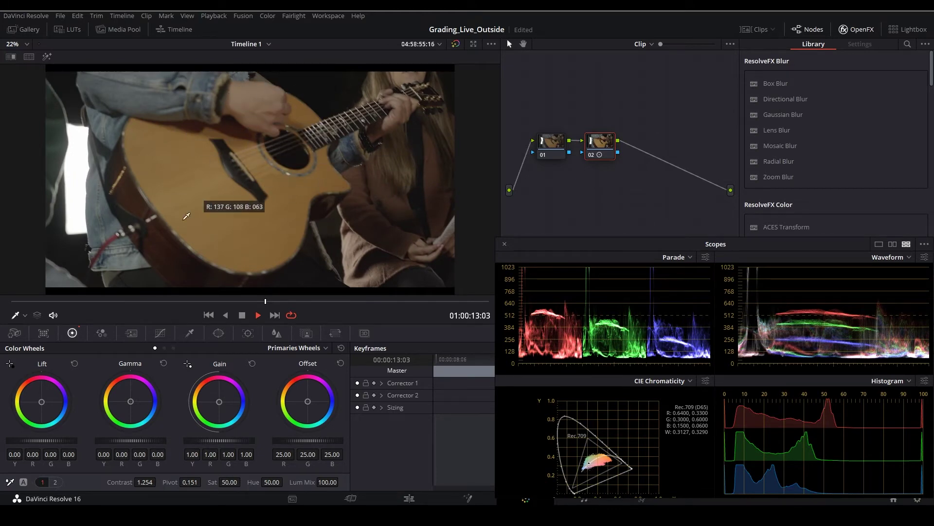
left_click_drag(272, 302, 412, 301)
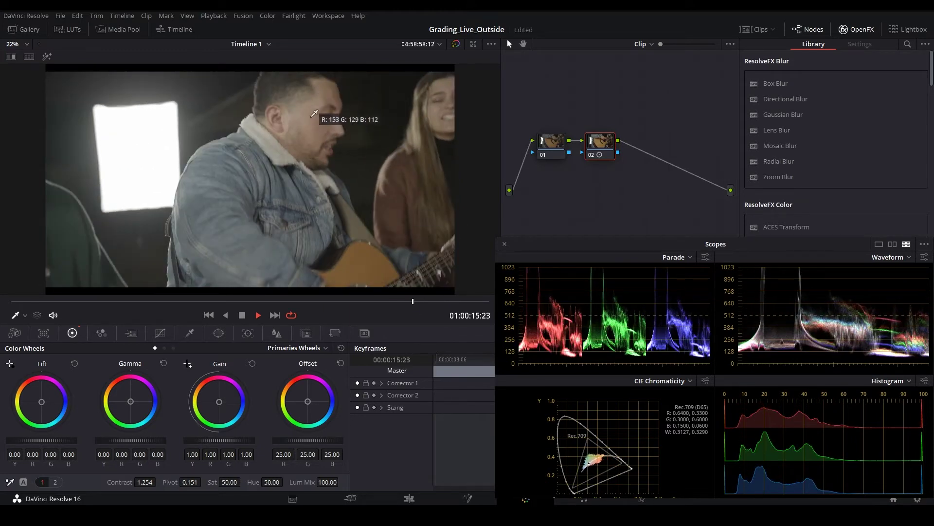
left_click_drag(413, 303, 291, 303)
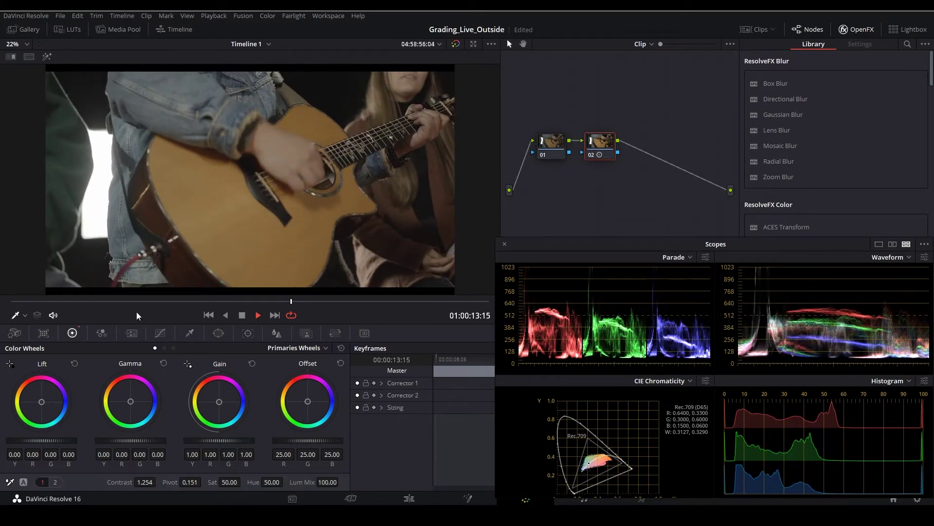
- Insert a serial node between nodes 01 and 02, line it up in the row and label it Denoise
left_click_drag(606, 152, 639, 151)
left_click(557, 148)
key("alt+s")
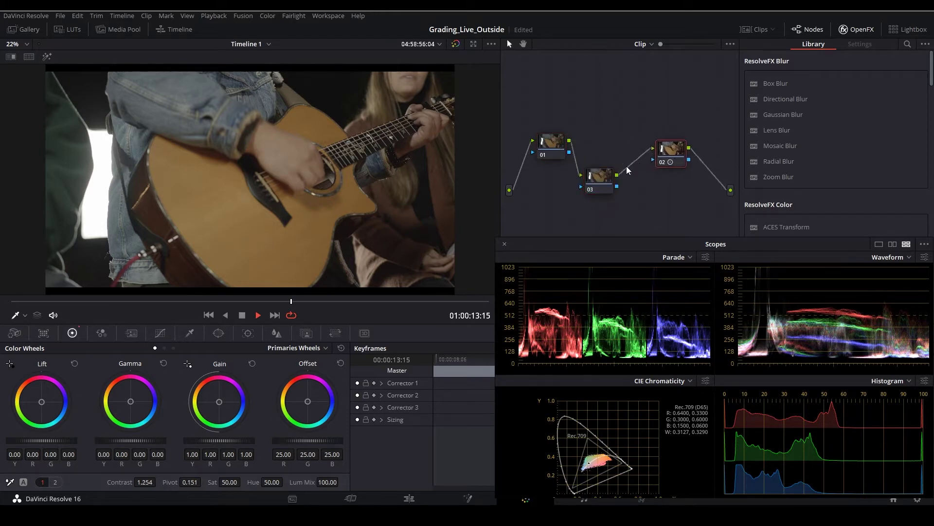
left_click_drag(662, 156, 652, 150)
left_click(601, 147)
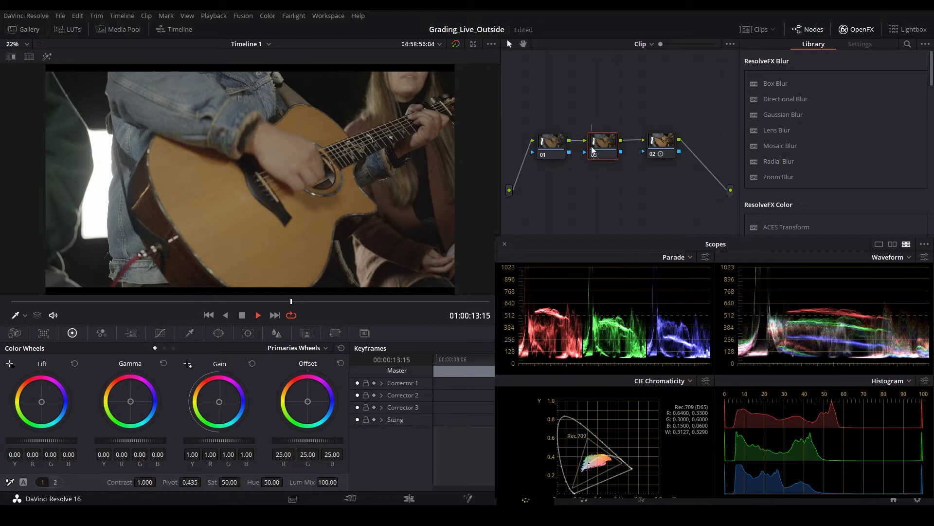
key("Return")
- Open the Motion Effects controls for the Denoise node
left_click(44, 335)
left_click(23, 336)
left_click(131, 333)
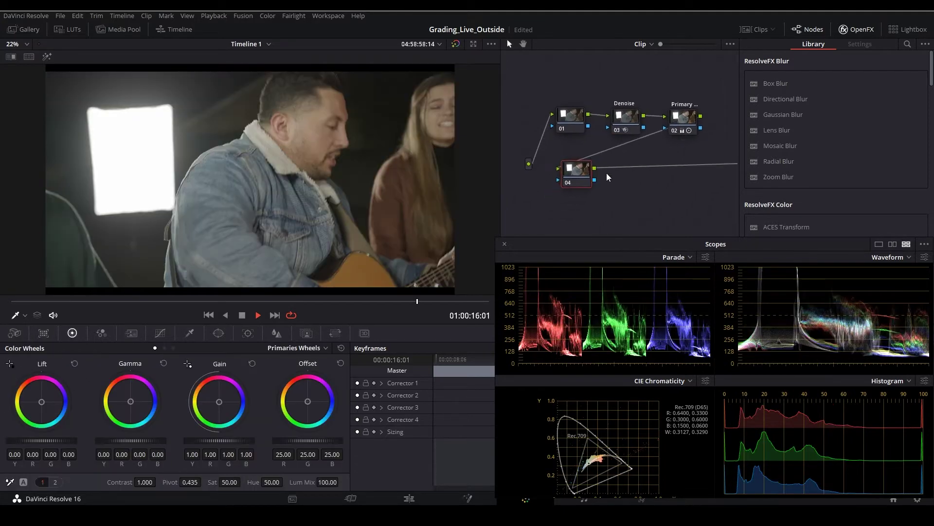
- Label node 04 Pre-Adjust, position it in the second row and return to the guitar shot
left_click_drag(579, 171, 577, 171)
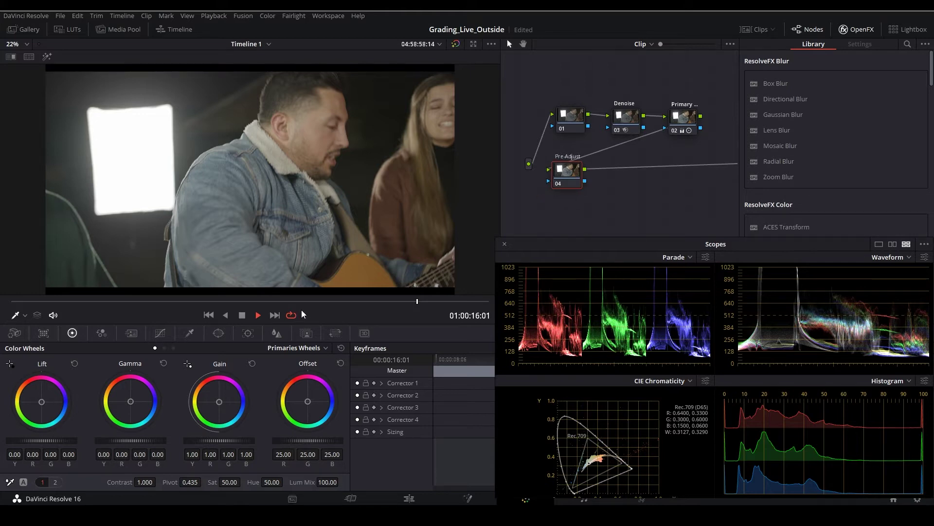
left_click(287, 301)
left_click_drag(561, 171, 566, 171)
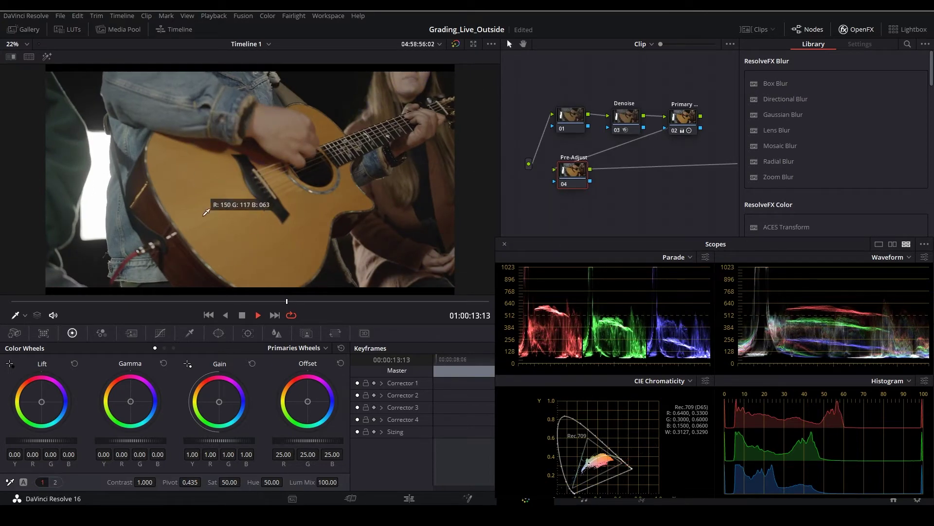
- Add a serial node after Pre-Adjust and a layer node beneath it feeding a layer mixer
key("alt+s")
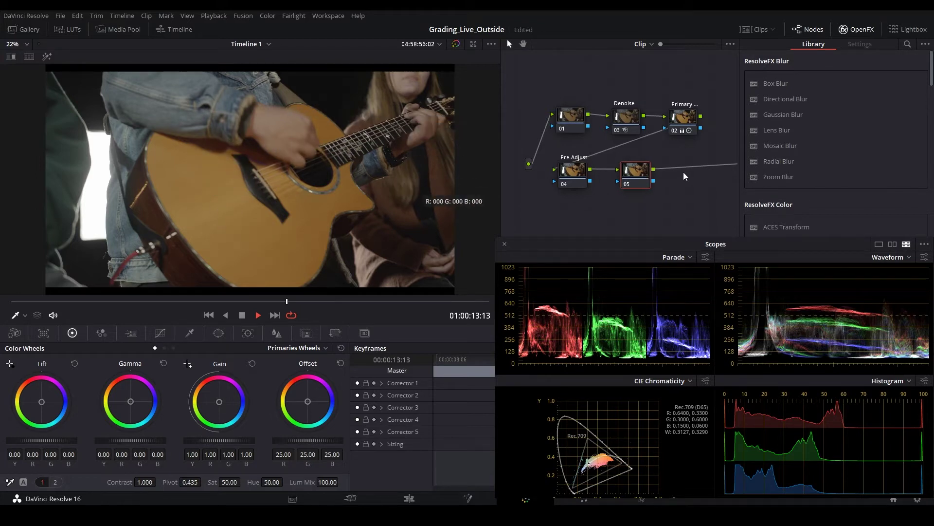
left_click_drag(639, 180, 644, 178)
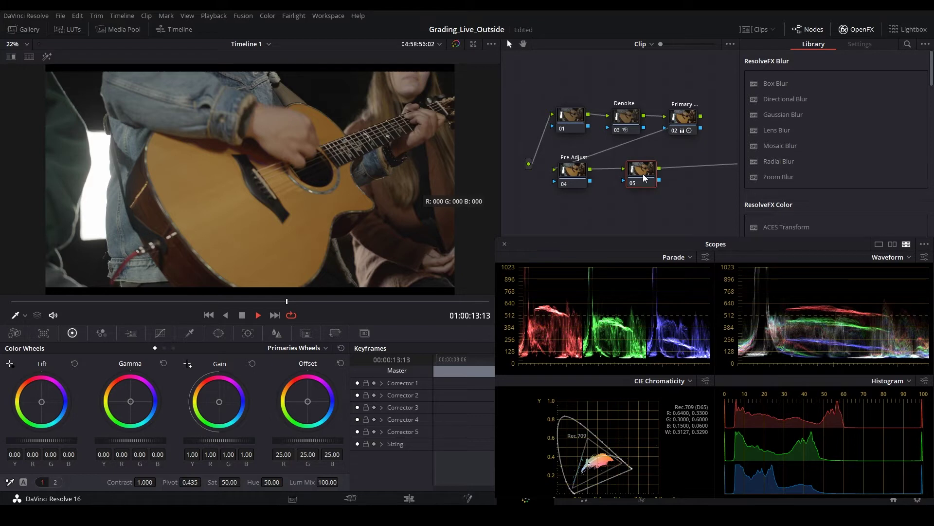
key("alt+l")
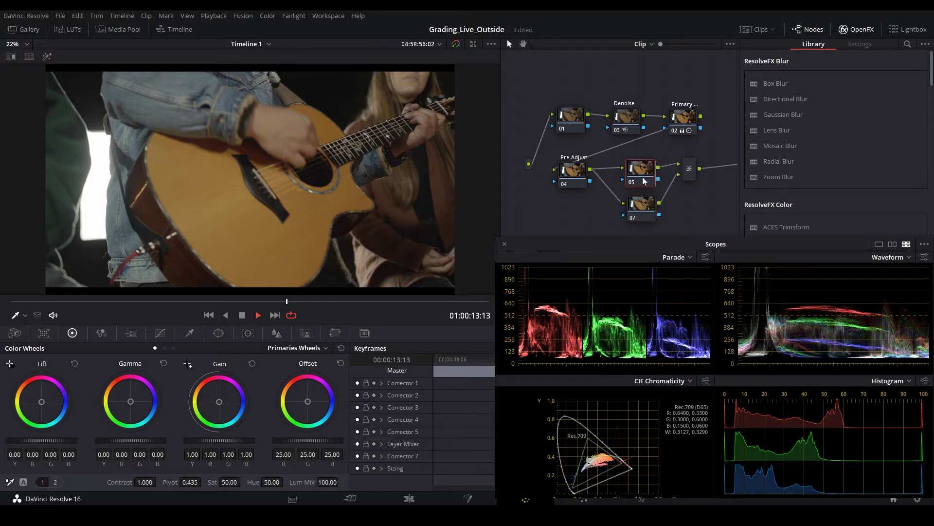
- Label the upper layer node BG and the lower one Guitar, and add another layer node between them
left_click(647, 208)
type("Gui")
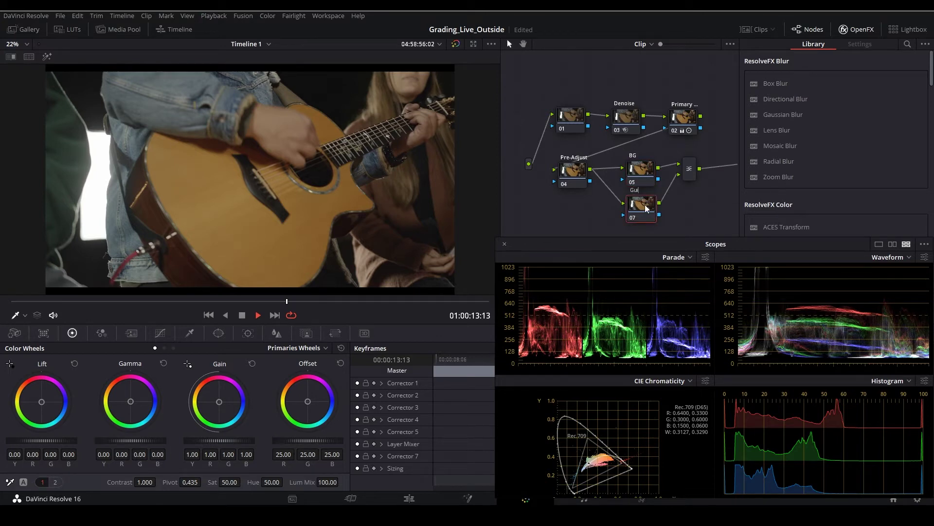
type("tar")
key("Return")
key("alt+l")
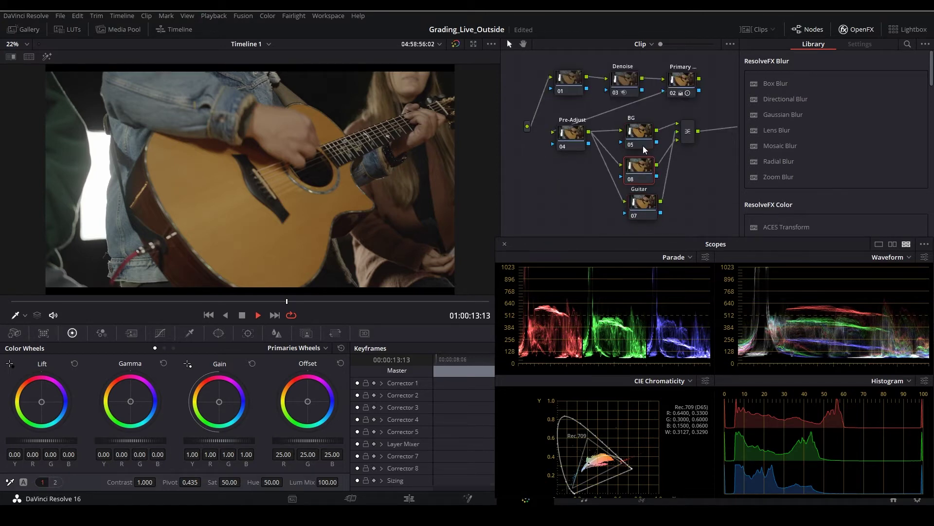
- Label node 08 Skin, arrange it beneath the Guitar node in the layer stack, and disable it
mouse_move(646, 210)
left_mouse_down()
mouse_move(612, 210)
mouse_move(653, 176)
mouse_move(658, 207)
mouse_move(633, 209)
left_mouse_up()
left_click_drag(649, 170, 641, 173)
left_click(648, 218)
left_click(647, 181)
left_click_drag(640, 178, 642, 206)
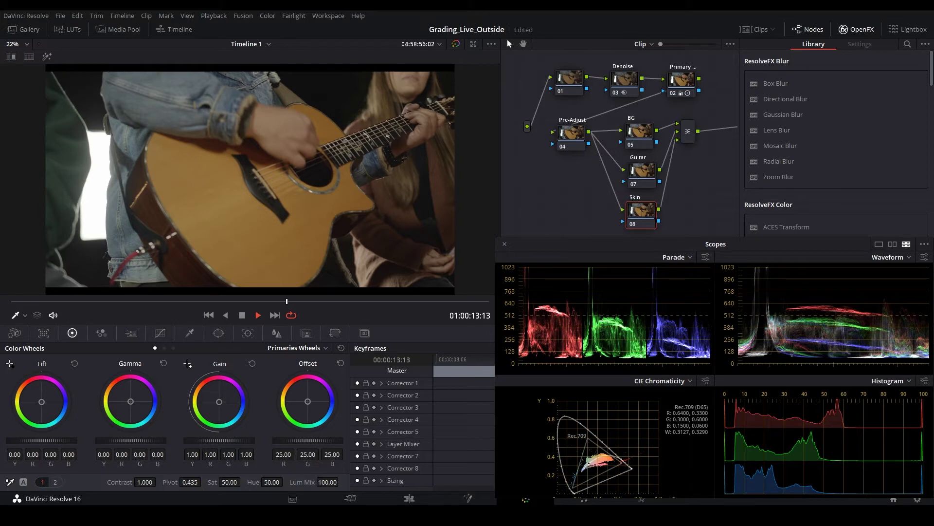
left_click_drag(653, 219, 649, 232)
left_click_drag(651, 173, 652, 174)
left_click(648, 227)
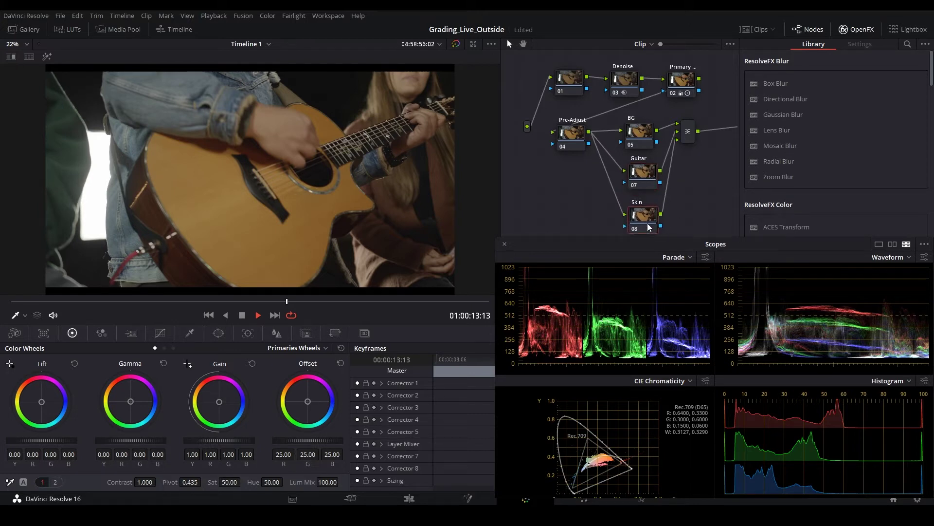
- Sample the guitar's wood colour with the HSL qualifier on the Guitar node and highlight the selection
left_click(652, 179)
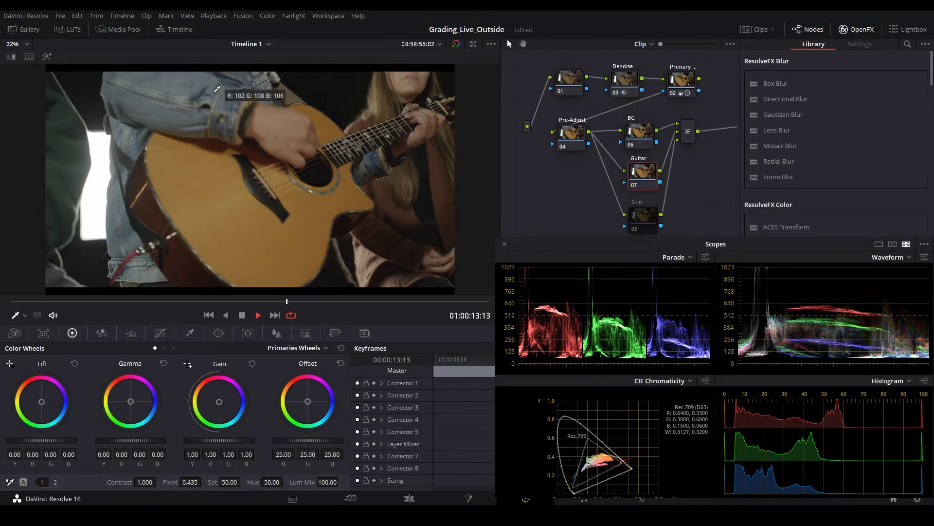
left_click(190, 333)
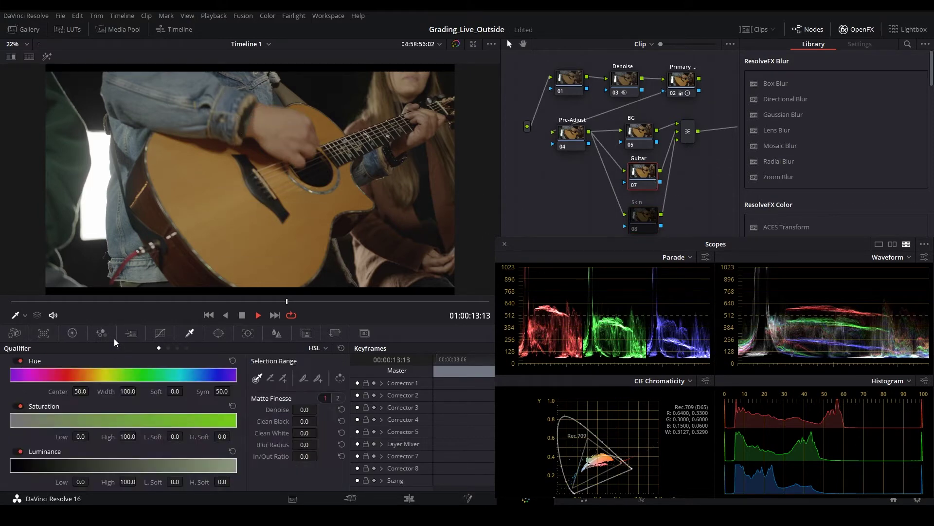
left_click(219, 195)
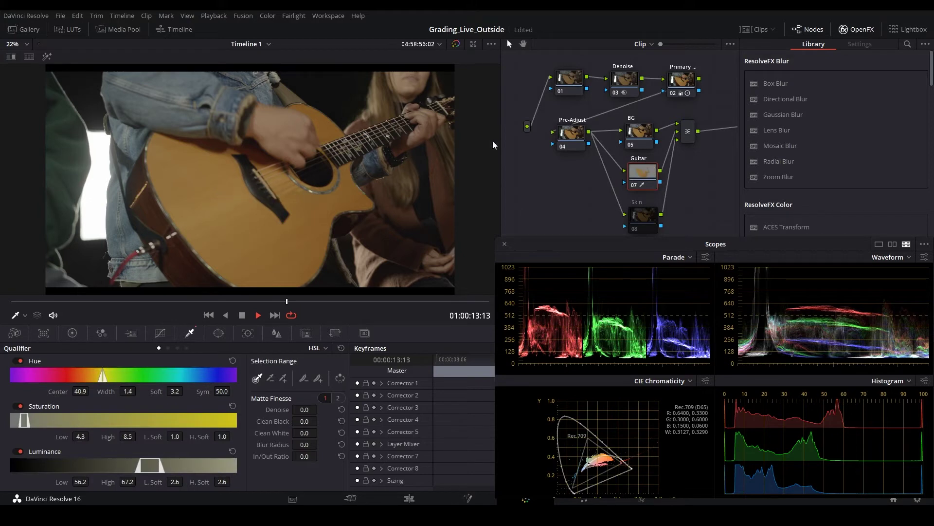
left_click(47, 57)
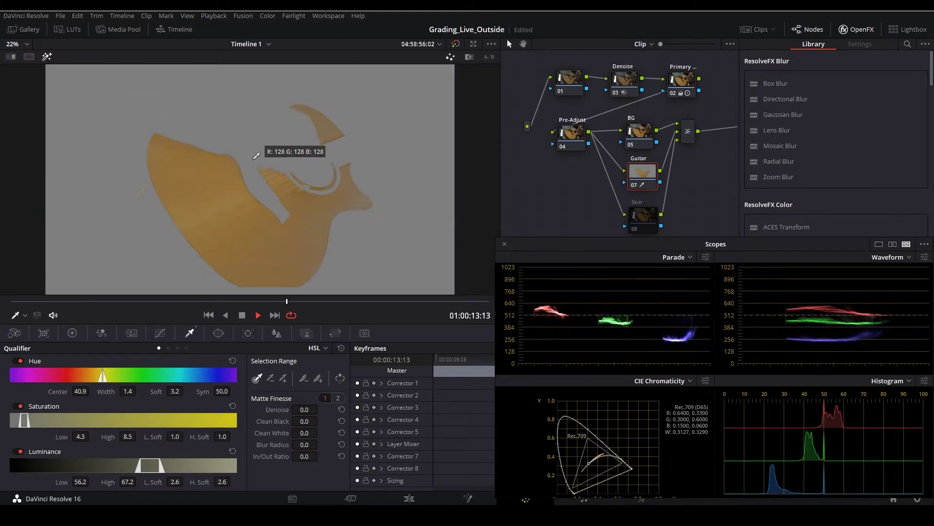
left_click(209, 198)
left_click(209, 199)
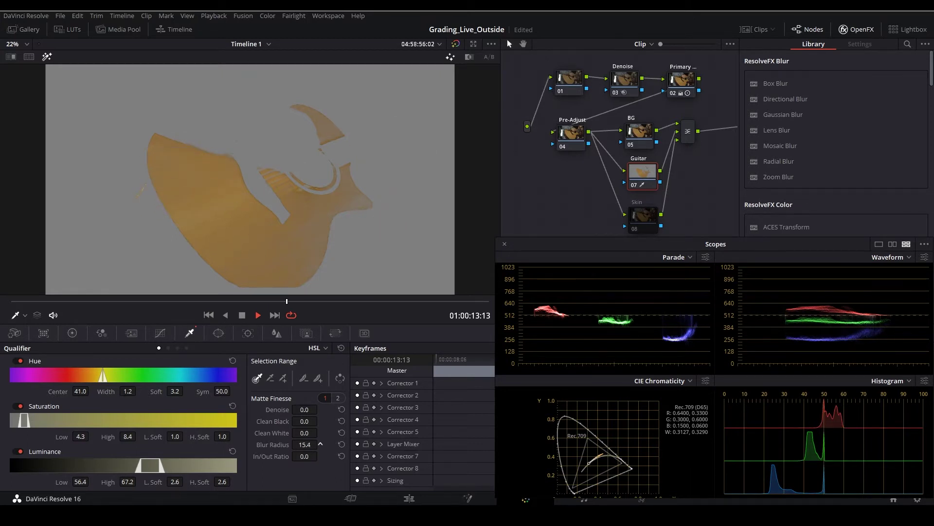
- Refine the guitar key with hue width 8.0, saturation low 4.1, luminance 58.1 to 72.7 and blur radius 23.1
left_click_drag(21, 423, 20, 422)
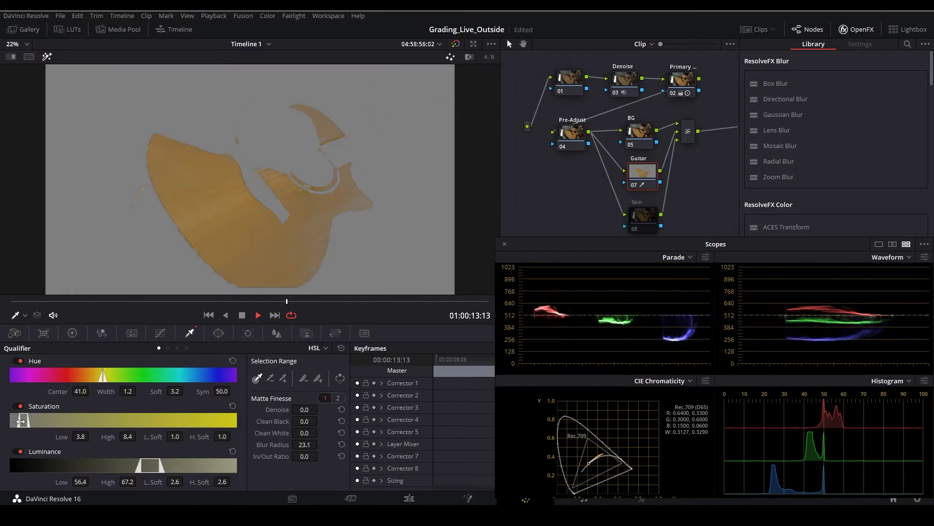
mouse_move(162, 466)
left_mouse_down()
mouse_move(172, 465)
mouse_move(159, 465)
left_mouse_up()
left_click_drag(102, 380, 94, 379)
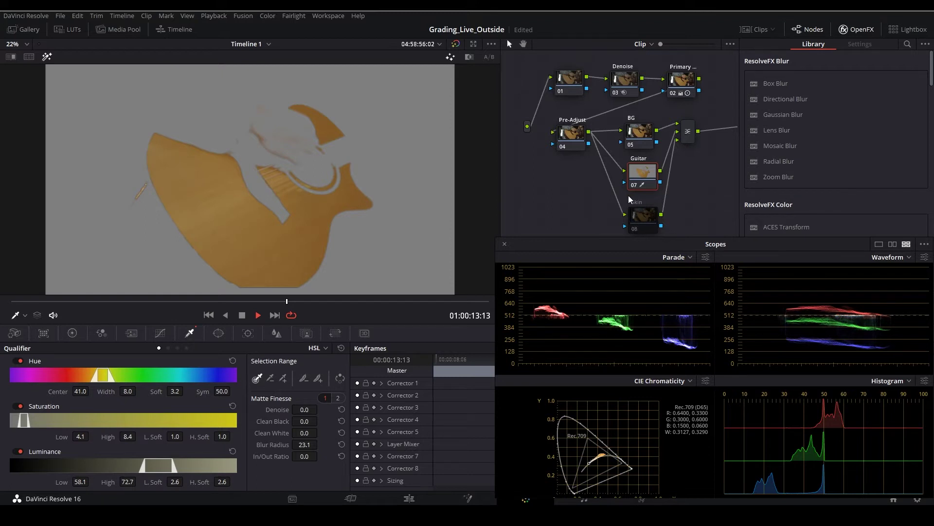
left_click_drag(650, 184, 649, 184)
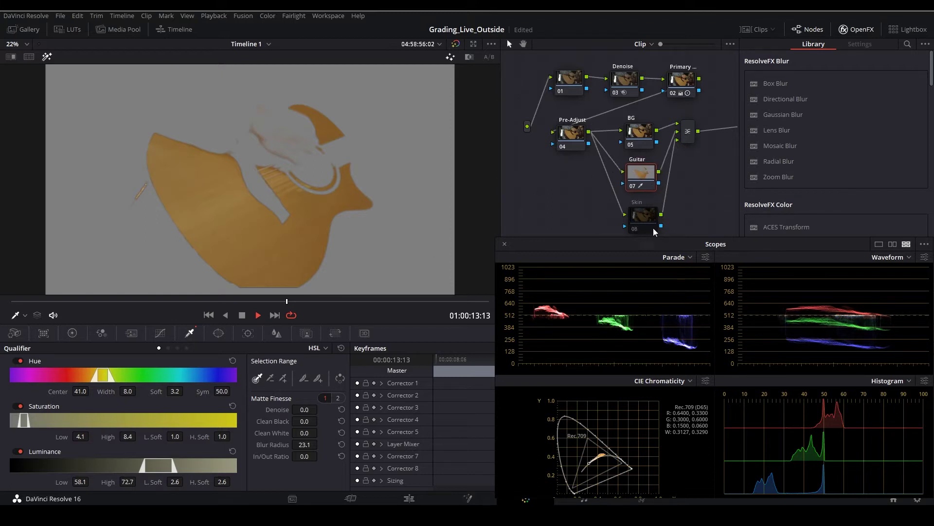
- Add a circular window around the guitar at 01:00:13:02 and flatten it to size 39.08 and aspect 60.89
left_click_drag(288, 301, 262, 315)
left_click(218, 333)
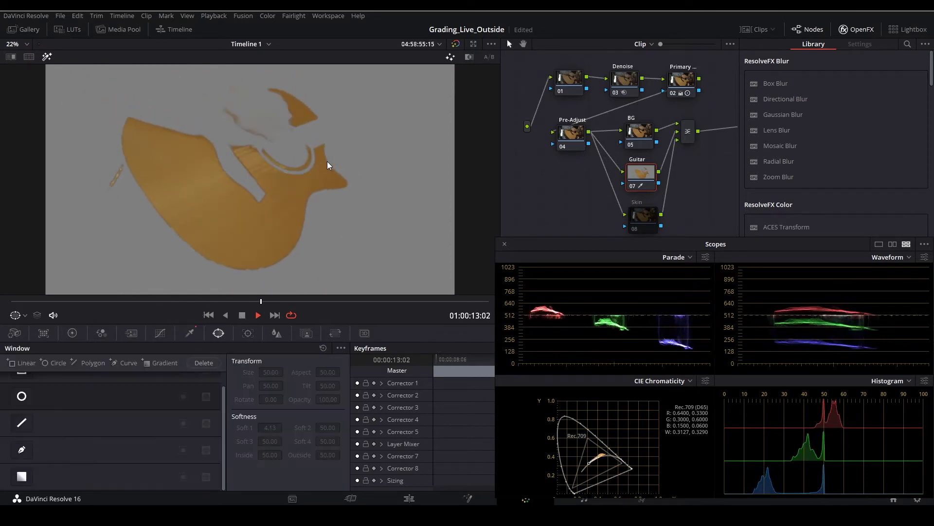
left_click(41, 397)
left_click_drag(250, 179, 230, 171)
left_click_drag(292, 236, 390, 280)
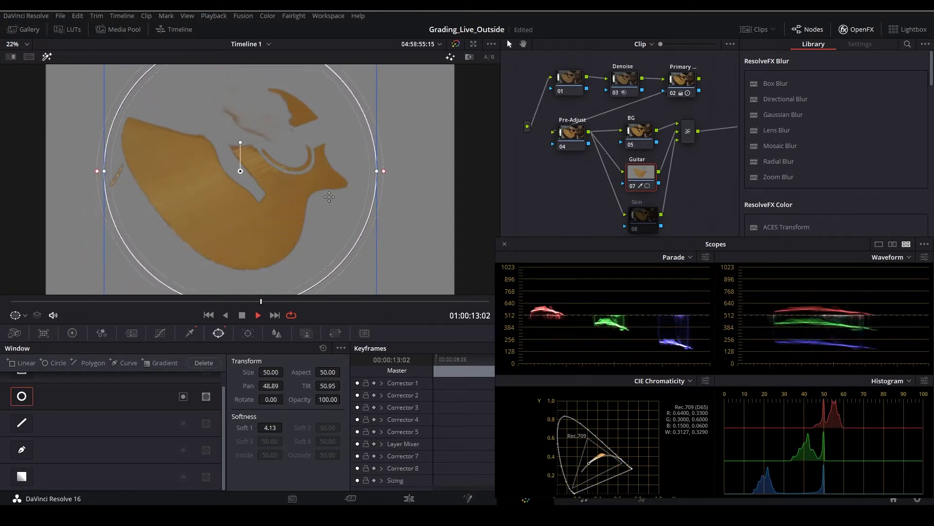
scroll(300, 193, "down", 3)
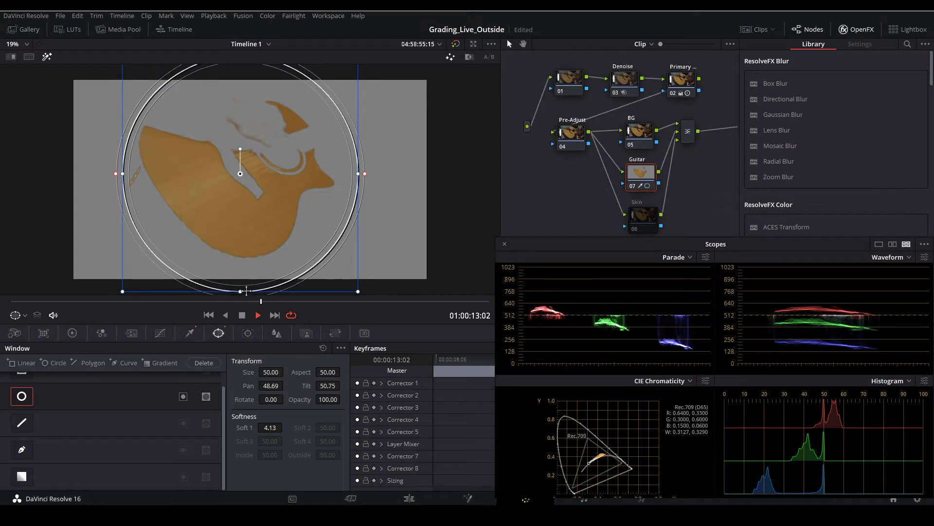
left_click_drag(239, 291, 242, 263)
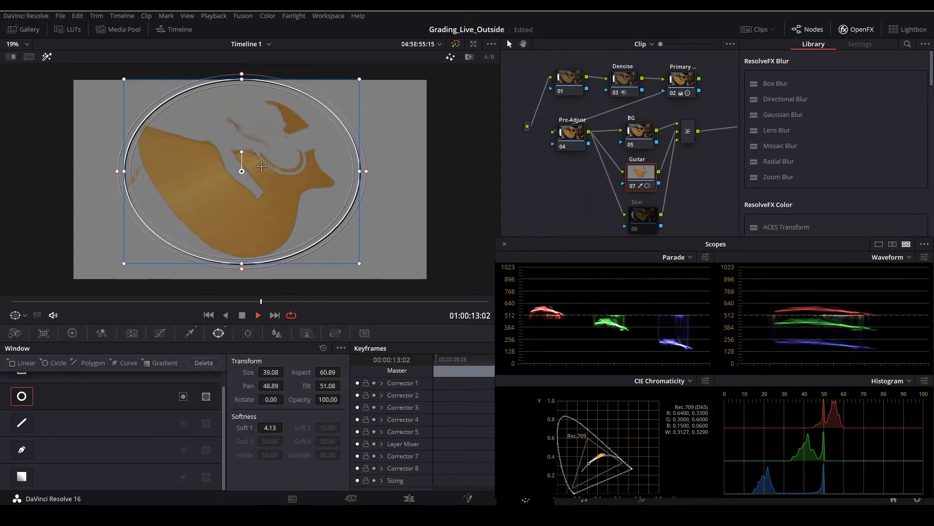
- Rotate the guitar window to -8.03, set its softness to 8.29, and enlarge it to surround the guitar body
left_click_drag(242, 152, 239, 152)
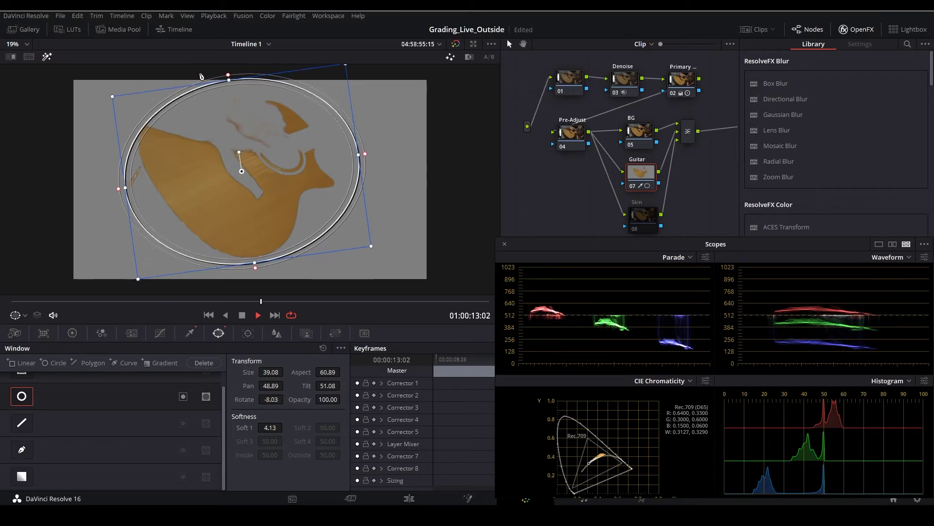
mouse_move(111, 98)
left_mouse_down()
mouse_move(97, 87)
mouse_move(109, 97)
left_mouse_up()
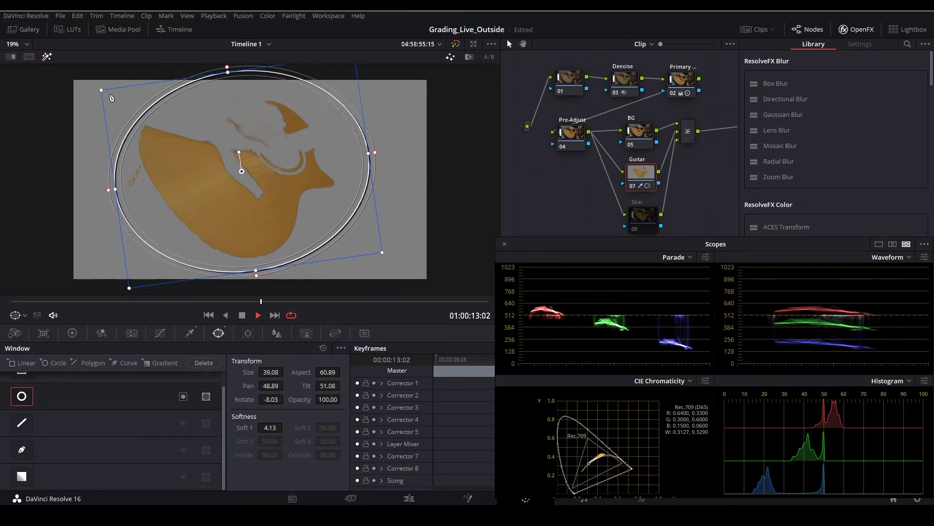
left_click_drag(268, 436, 292, 437)
left_click_drag(234, 191, 230, 189)
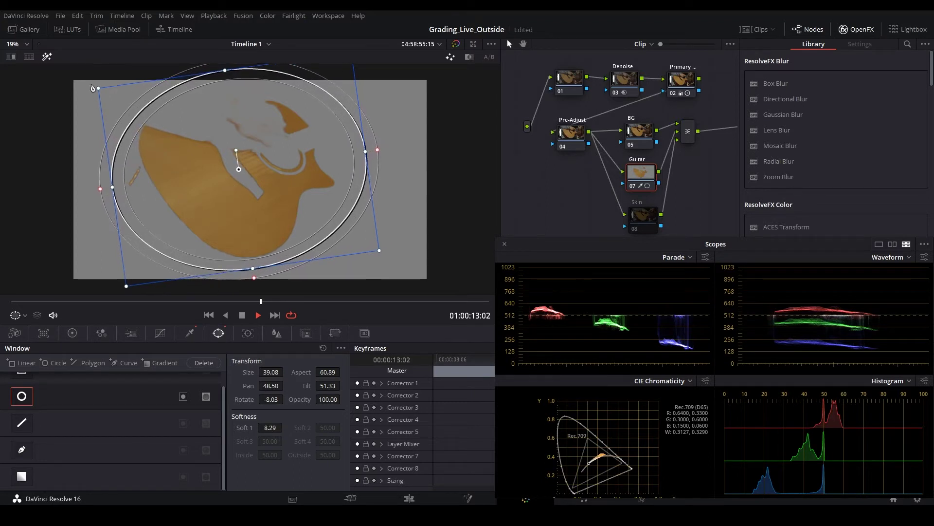
left_click_drag(99, 90, 88, 84)
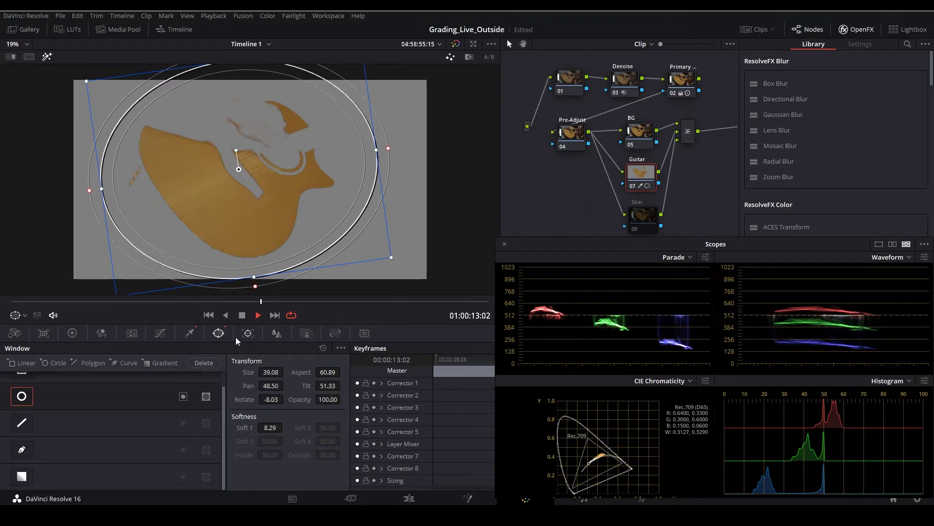
- Track the guitar window forward and backward through the clip and return to the tracking start frame
left_click(249, 335)
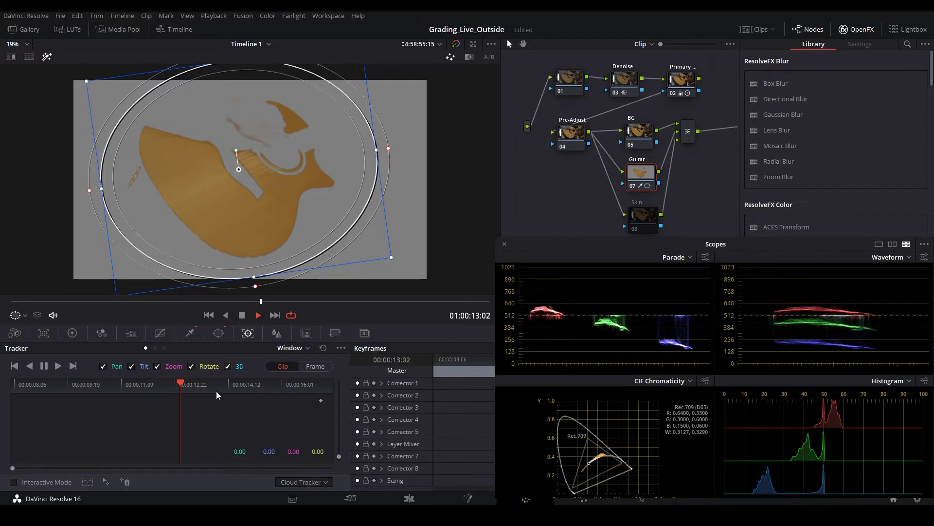
left_click(58, 365)
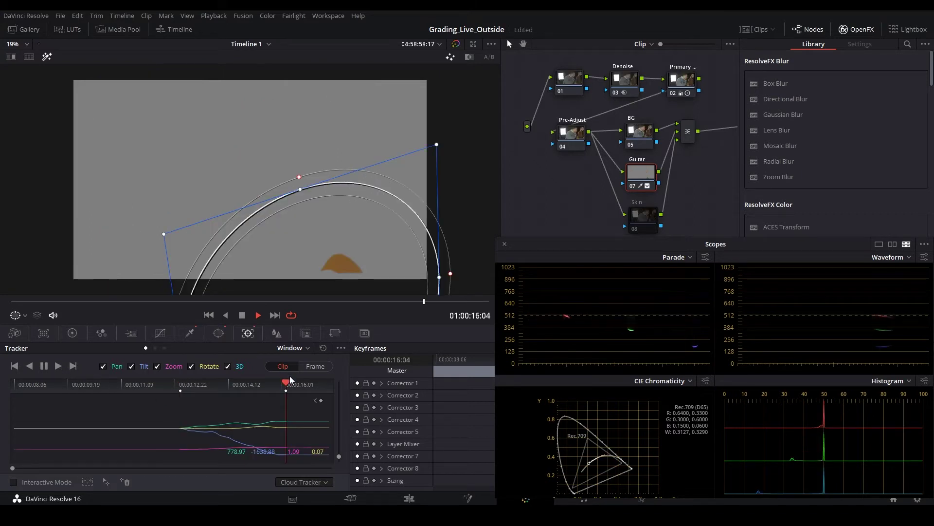
left_click_drag(290, 385, 181, 385)
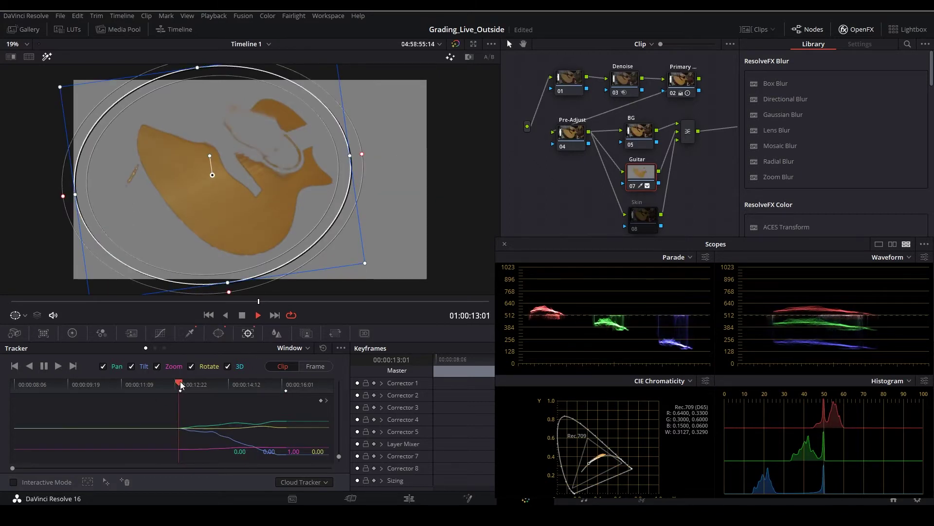
left_click(29, 366)
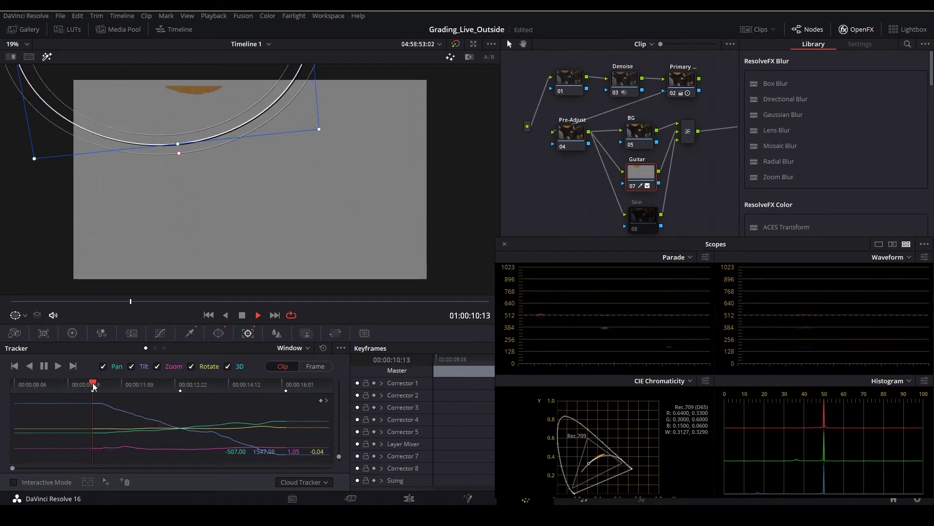
left_click(181, 384)
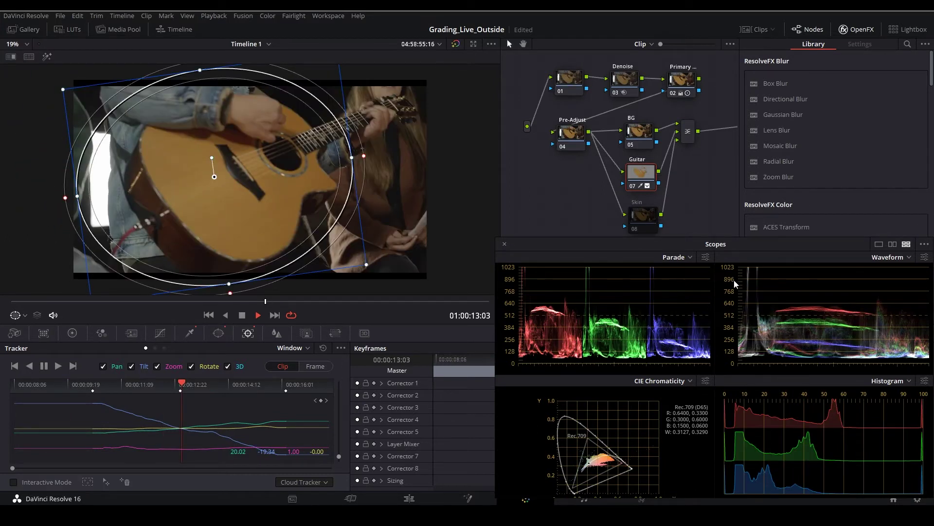
- Shape a gentle S-curve on the BG node, lowering the shadows and raising the highlights
left_click(647, 144)
left_click_drag(753, 250, 742, 259)
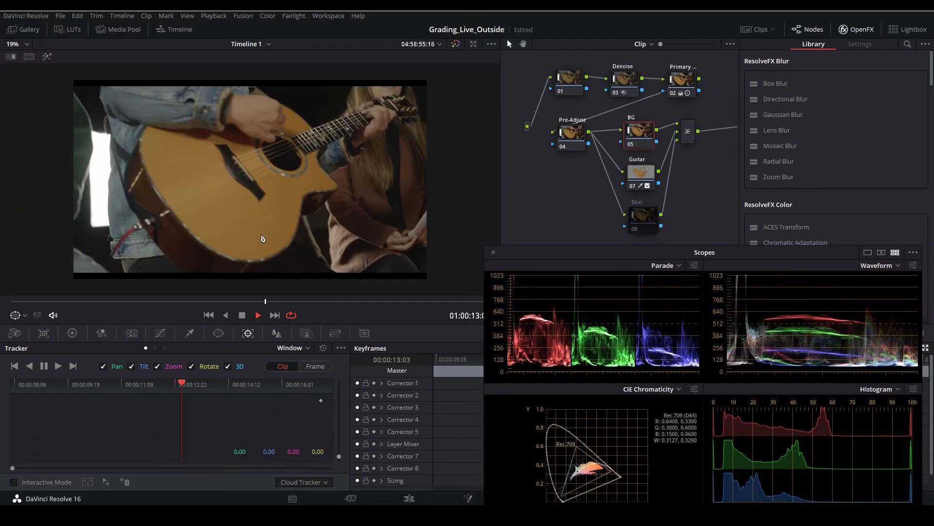
left_click(160, 333)
left_click_drag(619, 253, 655, 250)
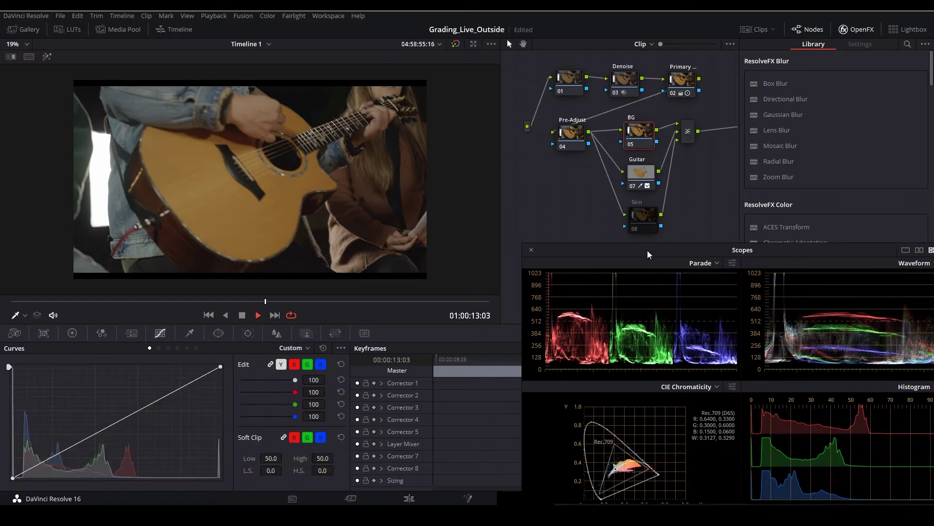
left_click_drag(44, 465, 45, 466)
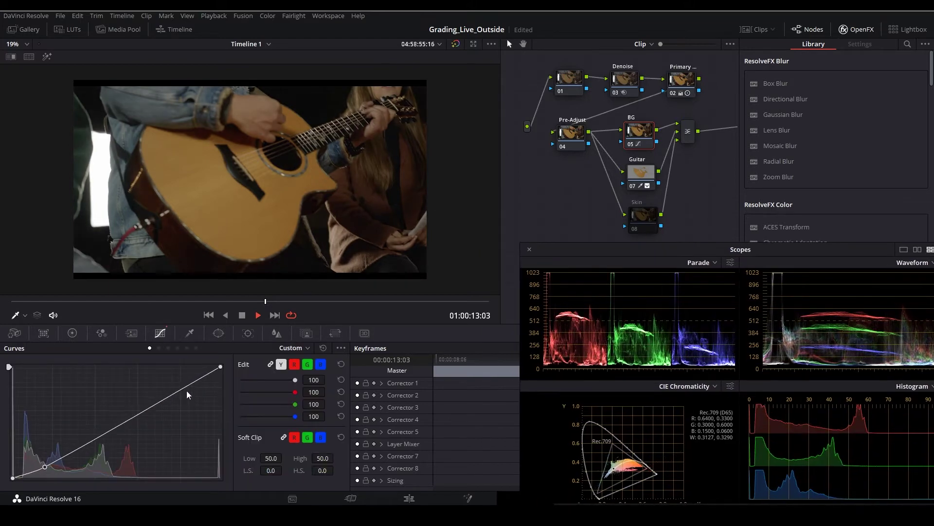
left_click_drag(183, 391, 178, 385)
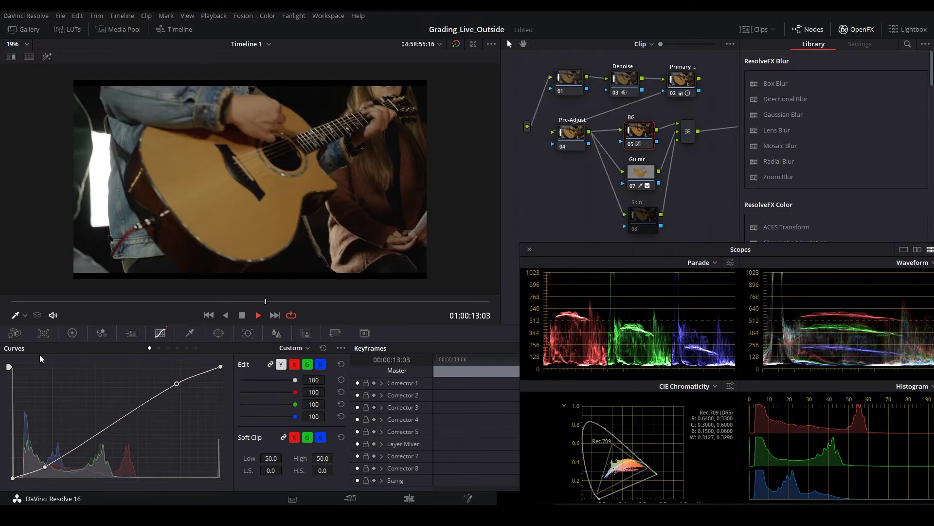
- Set the BG node's green gamma to -0.01 and compare the shot with the node off and on
left_click(72, 333)
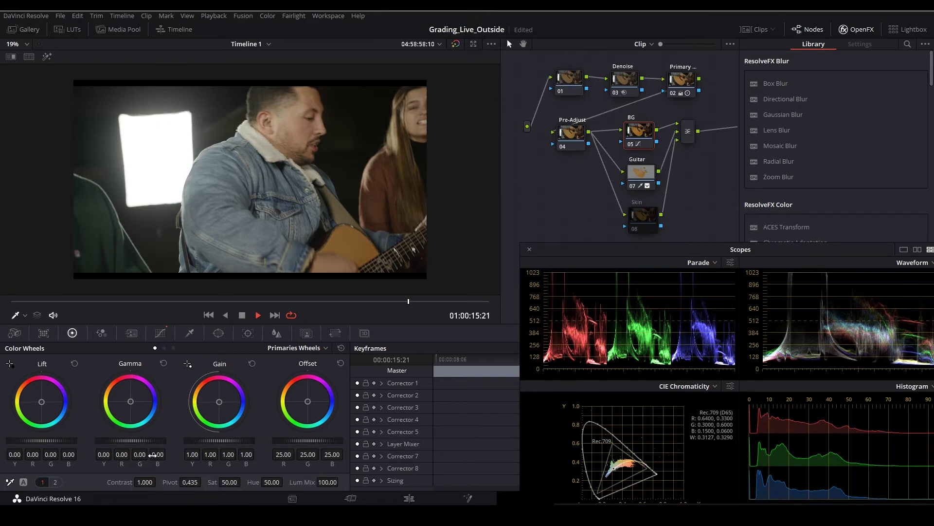
left_click_drag(140, 454, 137, 454)
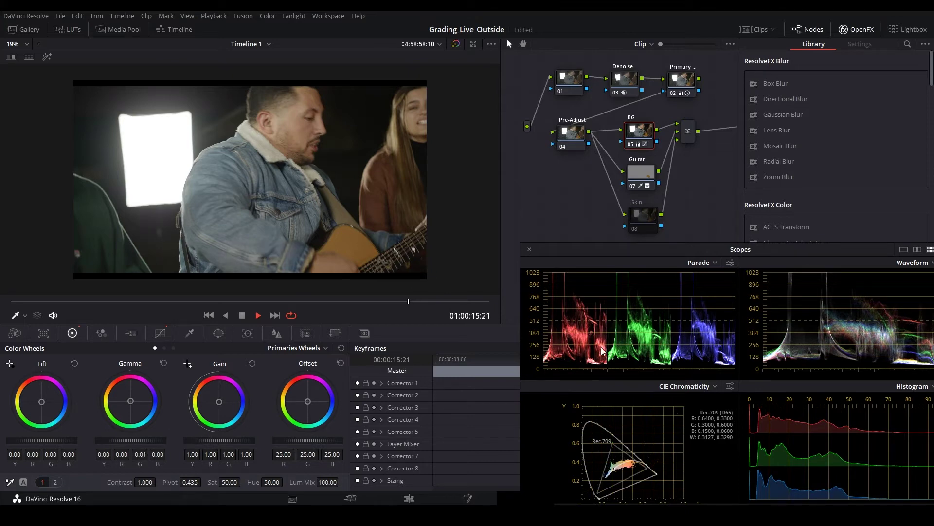
double_click(669, 256)
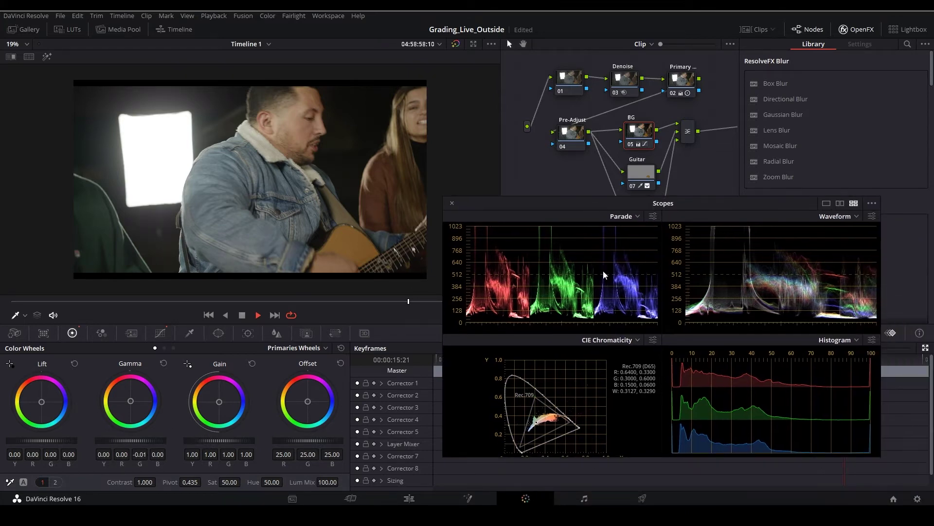
left_click_drag(597, 211, 623, 225)
key("ctrl+d")
key("ctrl+d")
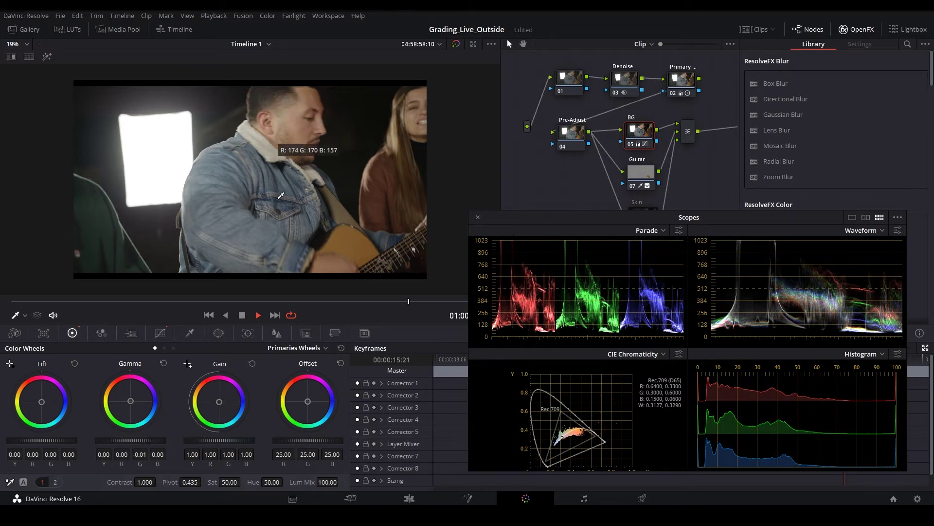
- Remove the Skin node from the layer mixer and review the clip with and without the grade
mouse_move(414, 303)
left_mouse_down()
mouse_move(347, 304)
mouse_move(404, 310)
left_mouse_up()
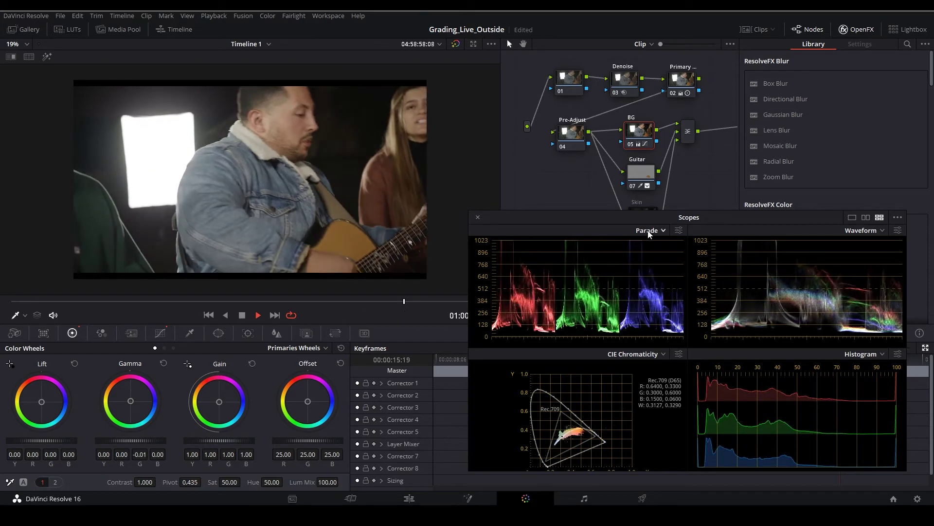
left_click_drag(666, 219, 735, 242)
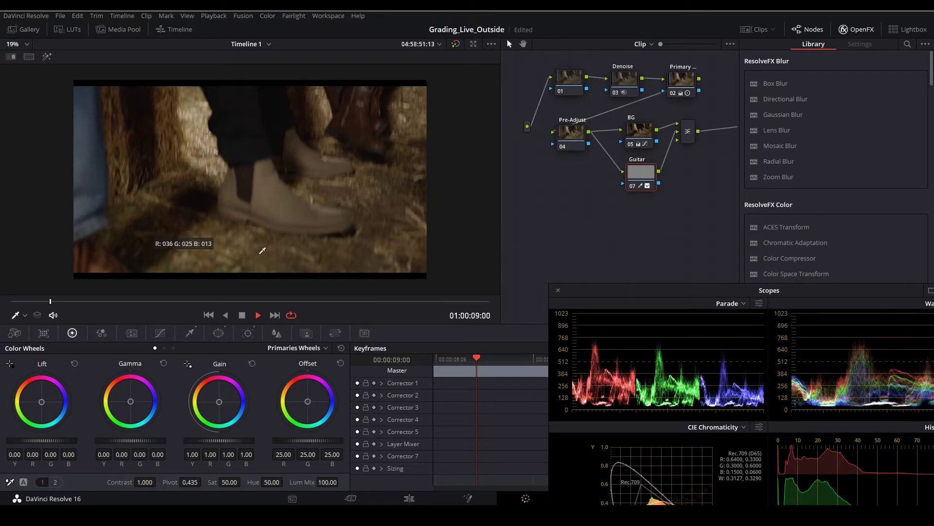
left_click(279, 222)
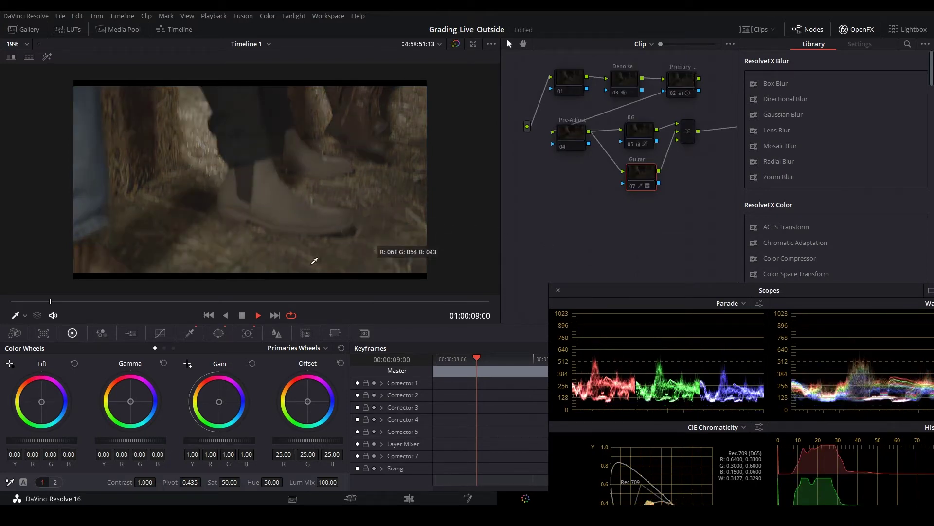
left_click_drag(193, 302, 457, 302)
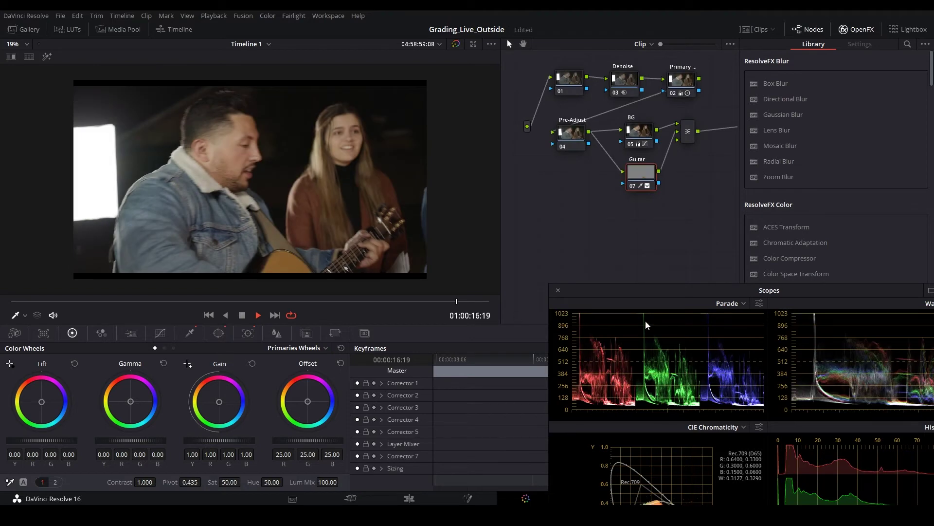
- Move the scopes clear of the node graph and go to the guitar close-up at 01:00:13:22
left_click_drag(655, 294, 598, 145)
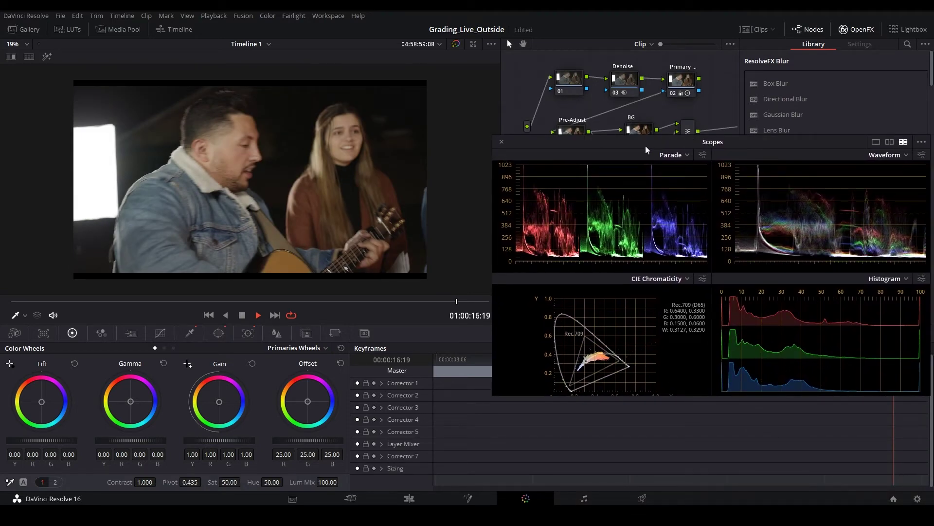
left_click_drag(645, 146, 659, 252)
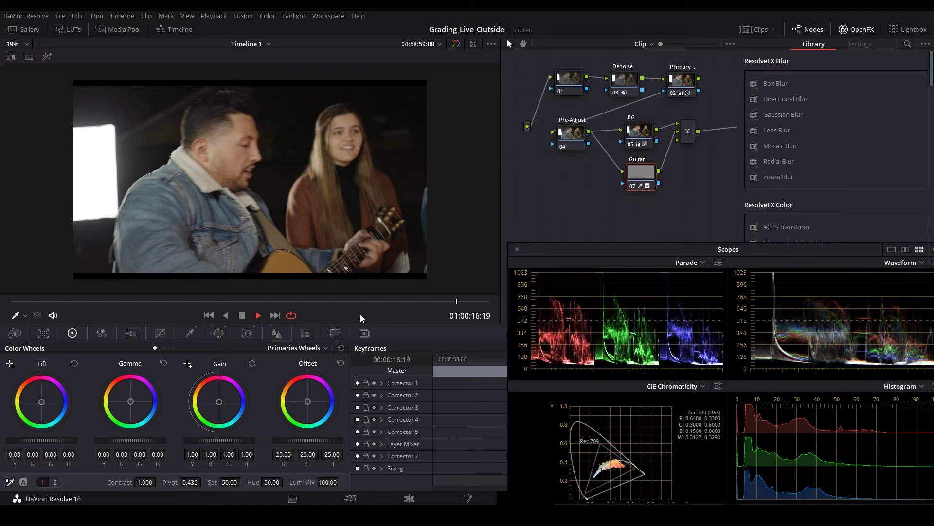
left_click_drag(377, 304, 314, 305)
left_click_drag(663, 253, 627, 240)
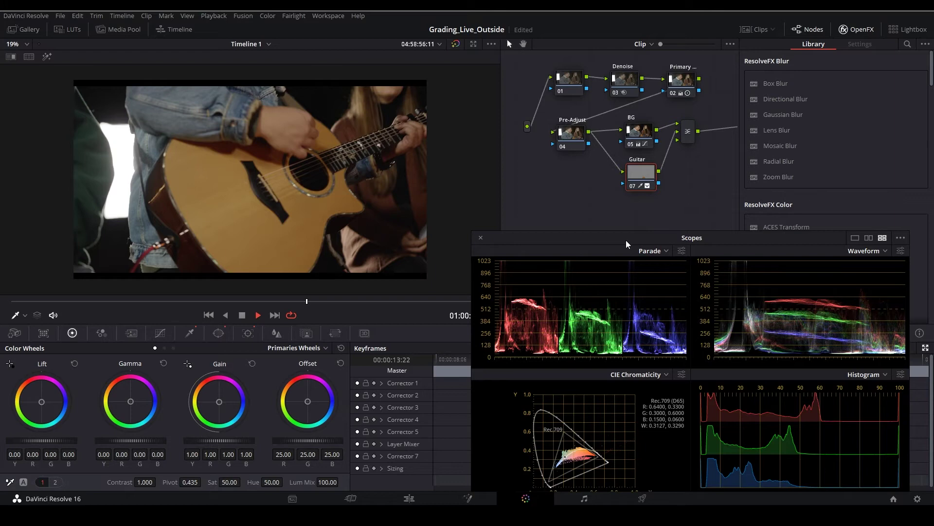
left_click_drag(625, 241, 663, 229)
- Tidy the BG, Guitar and layer mixer nodes and add a new layer node below the Guitar node
left_click_drag(642, 138, 642, 141)
left_click(688, 142)
left_click_drag(642, 183, 639, 184)
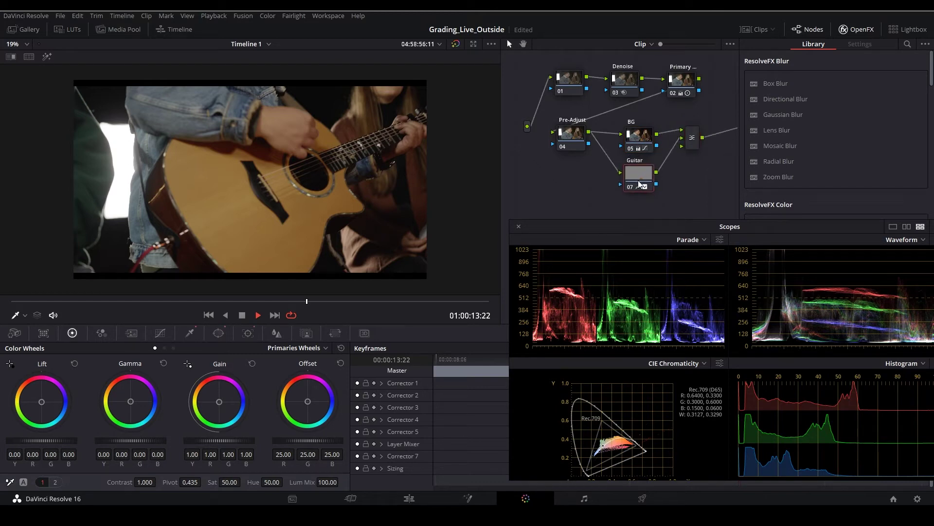
key("alt+p")
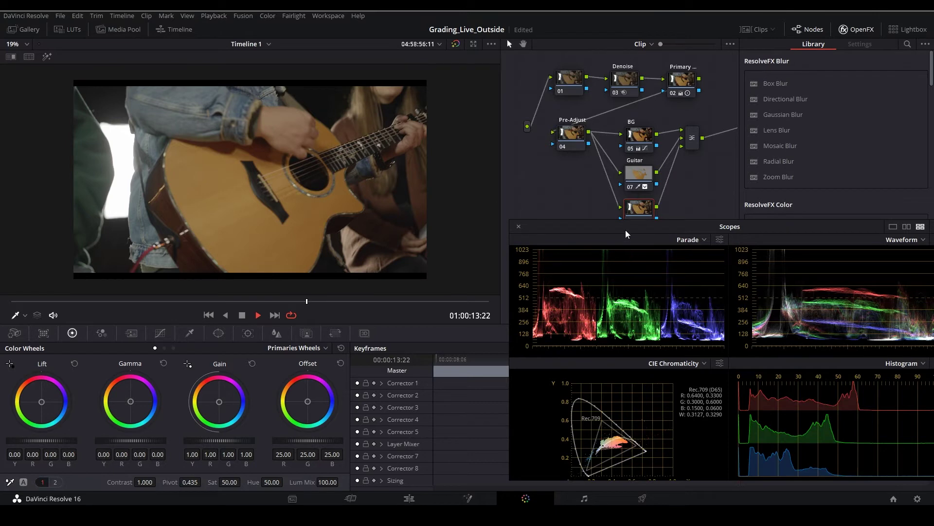
left_click_drag(624, 232, 630, 286)
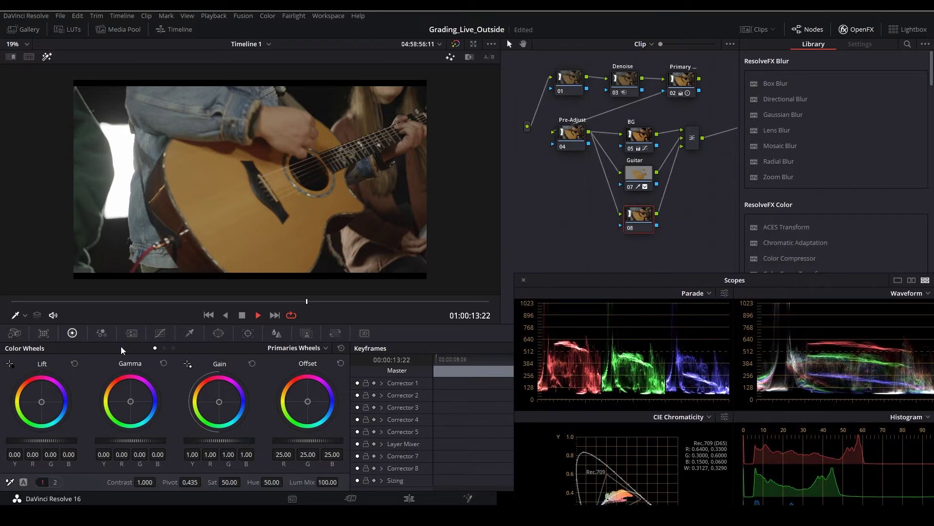
- Sample the strumming hand's skin with the qualifier on node 08, limiting saturation to 1.6–4.6 and luminance to 56.3–74.2
left_click(190, 333)
left_click(287, 116)
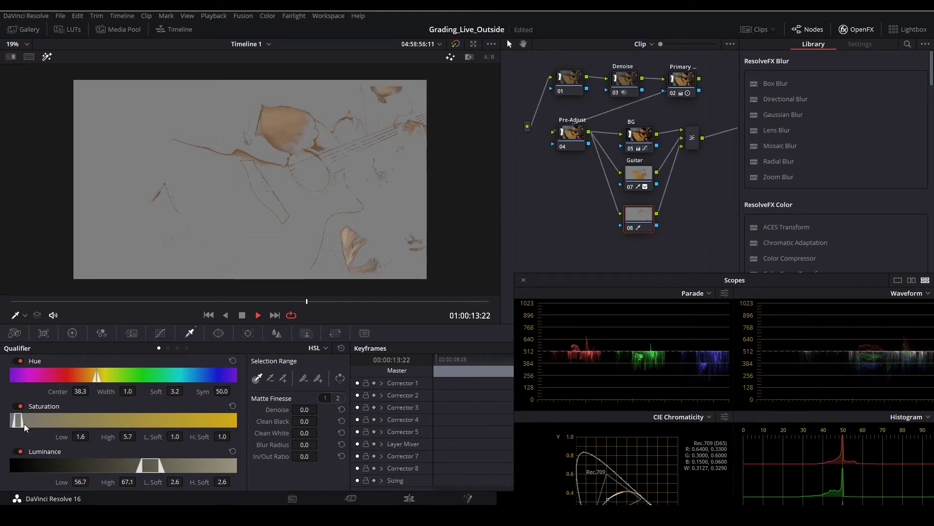
left_click_drag(22, 423, 19, 423)
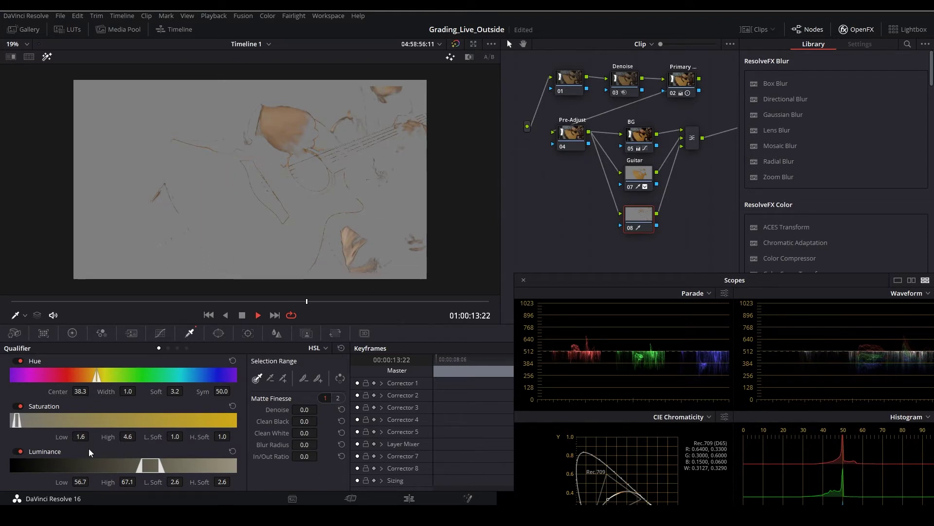
left_click_drag(161, 465, 140, 465)
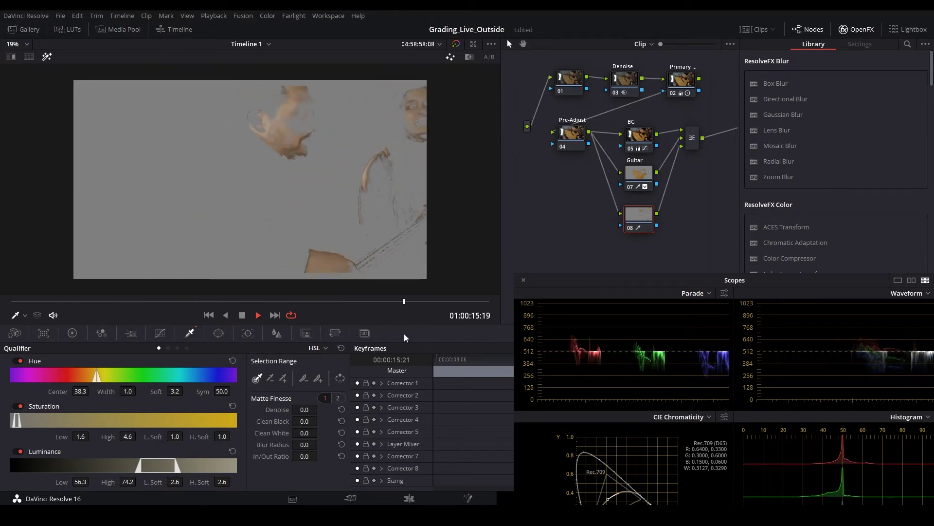
- Refine the skin matte with blur radius 76.4, saturation 0.0–5.2, luminance 54.6–71.4 and hue width 7.5
left_click_drag(304, 444, 321, 444)
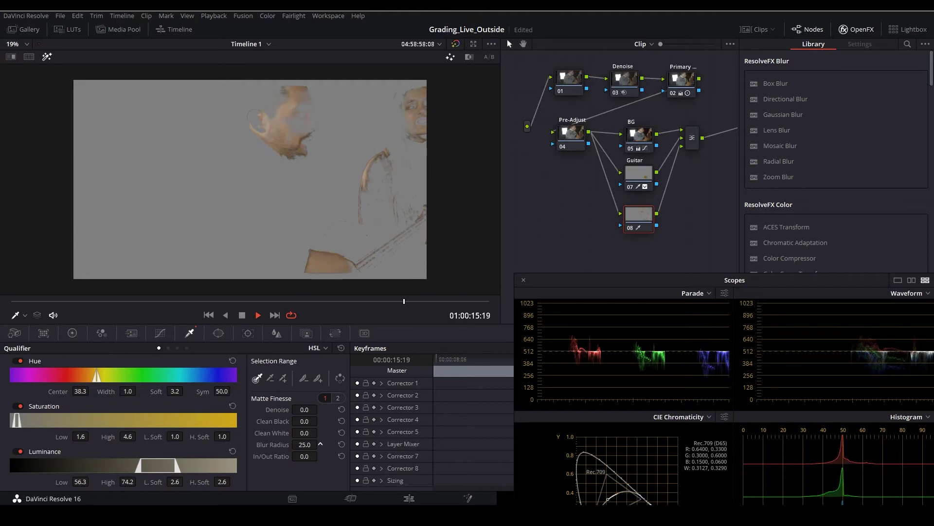
left_click_drag(20, 422, 6, 425)
left_click_drag(160, 465, 154, 470)
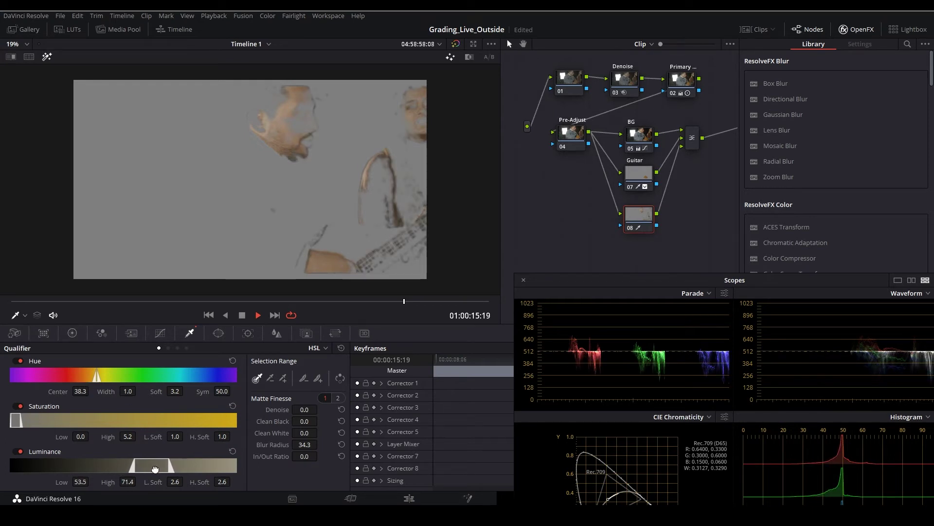
left_click_drag(96, 381, 92, 381)
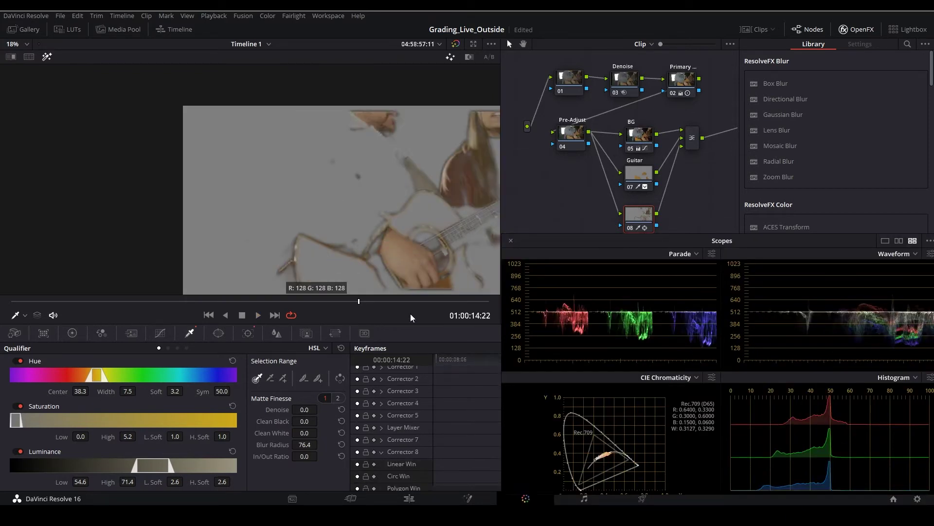
- Check the skin matte through to the shot of both faces at 01:00:16:17 and turn off the highlight view
left_click_drag(363, 300, 469, 315)
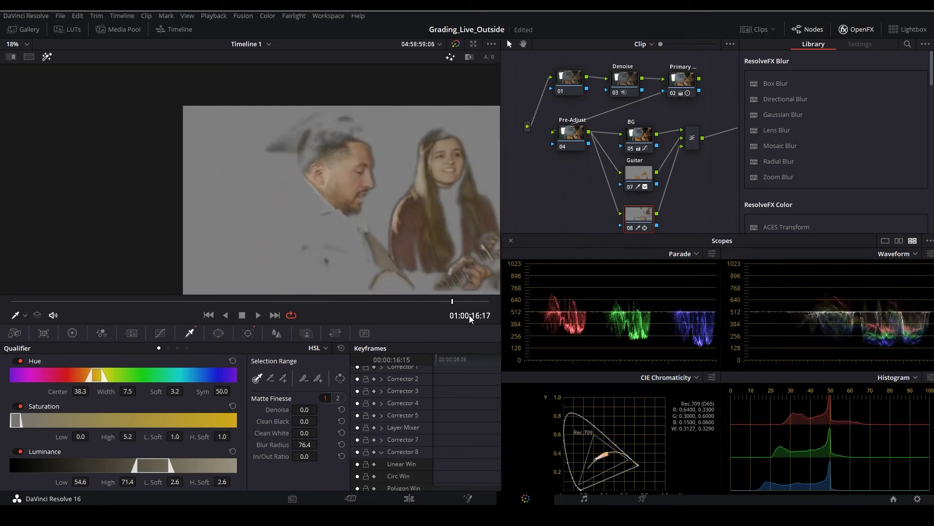
left_click(47, 56)
left_click_drag(728, 239, 771, 261)
- Lower node 08's midtone detail to about -7 and set its contrast to 1.054 and saturation to 56.20
left_click(639, 139)
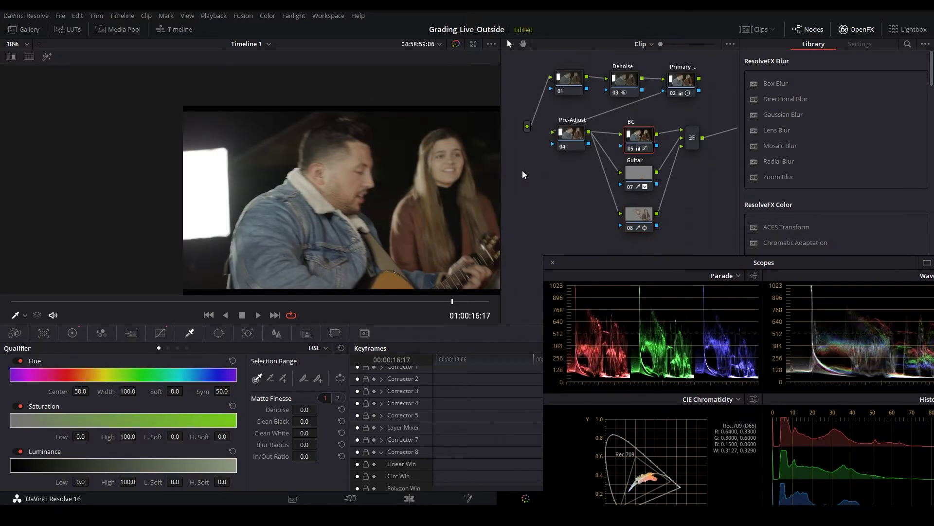
left_click_drag(639, 220, 632, 220)
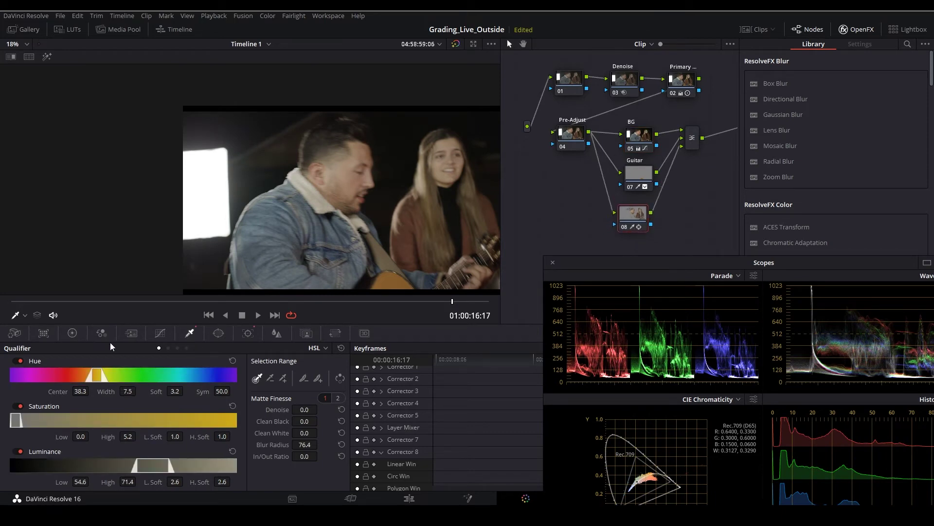
left_click(73, 333)
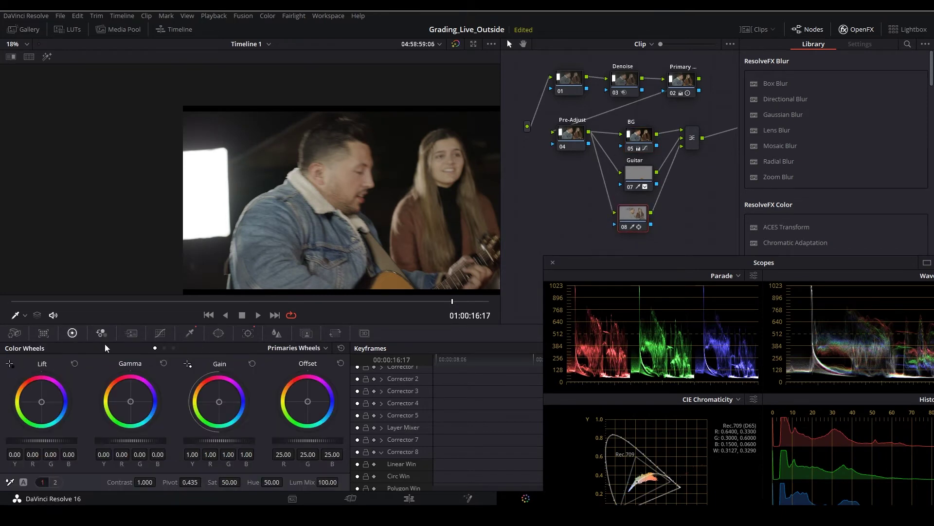
left_click(54, 483)
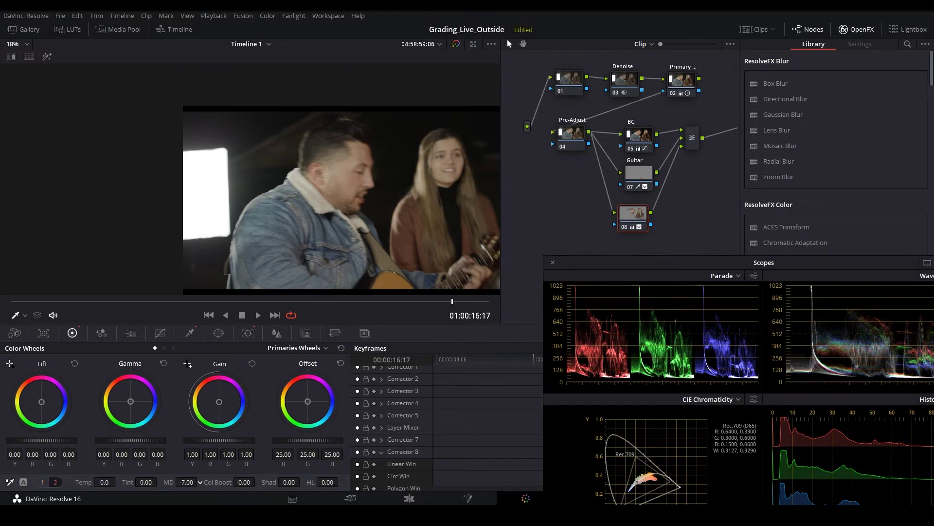
left_click_drag(199, 482, 192, 481)
left_click(42, 482)
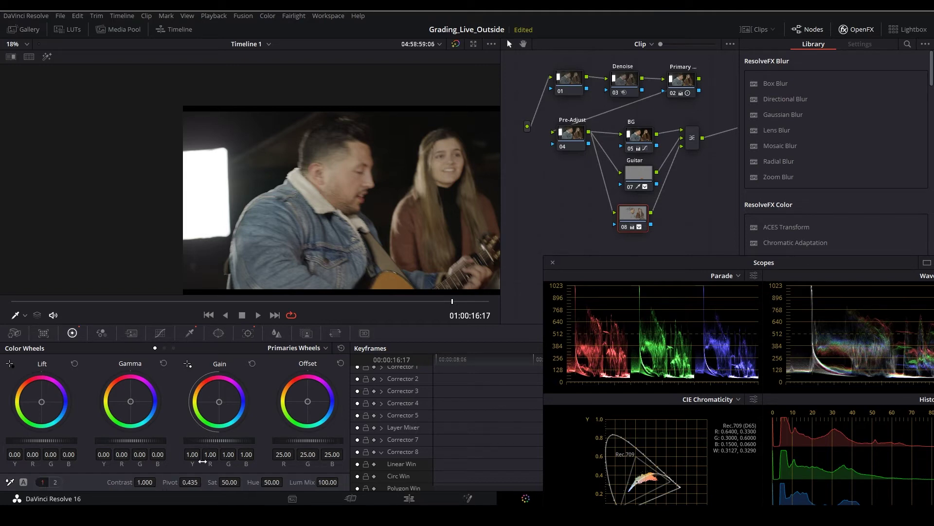
left_click_drag(143, 482, 146, 483)
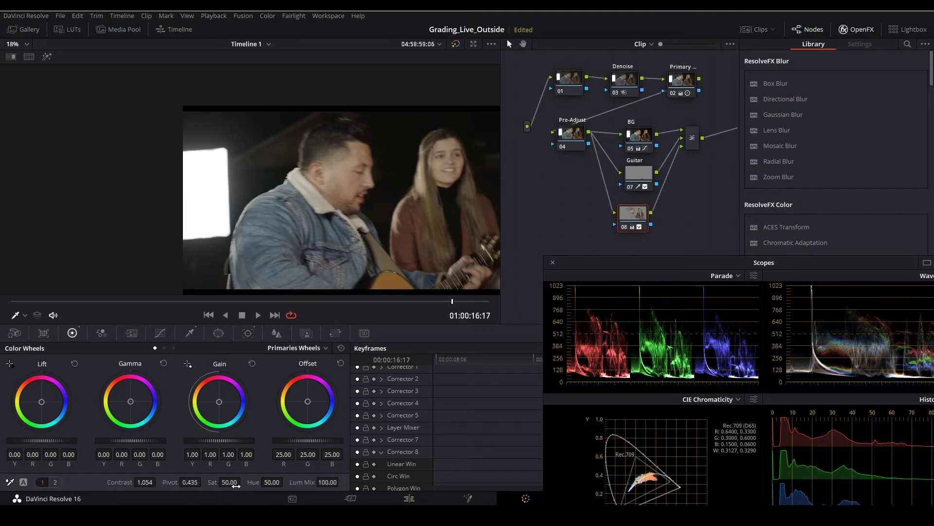
left_click_drag(244, 481, 243, 481)
- Play back the clip from the guitar close-up to the faces to review the skin adjustment
left_click_drag(229, 304, 146, 302)
key("space")
key("space")
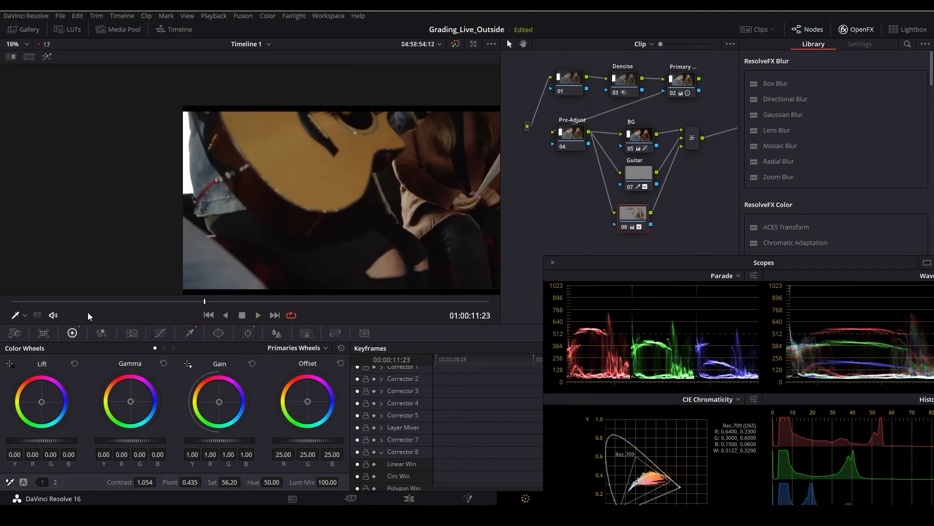
key("space")
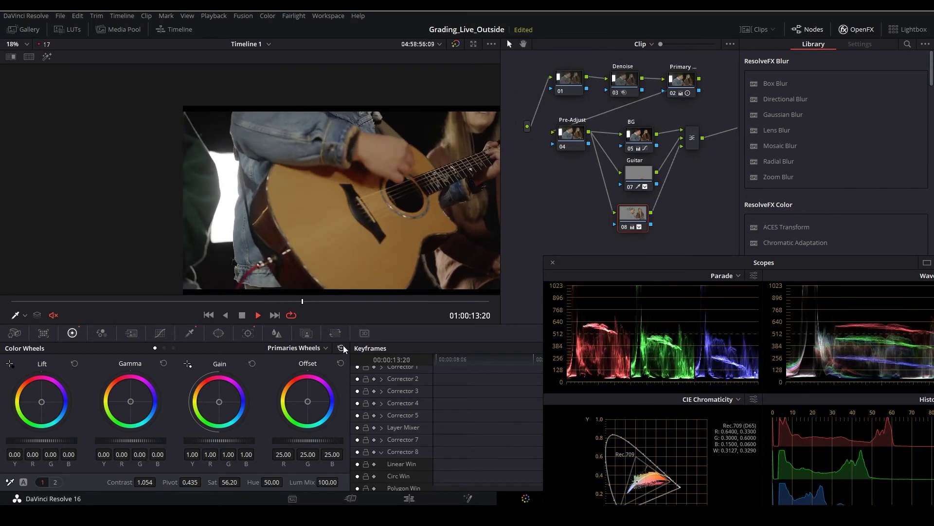
left_click_drag(690, 262, 703, 247)
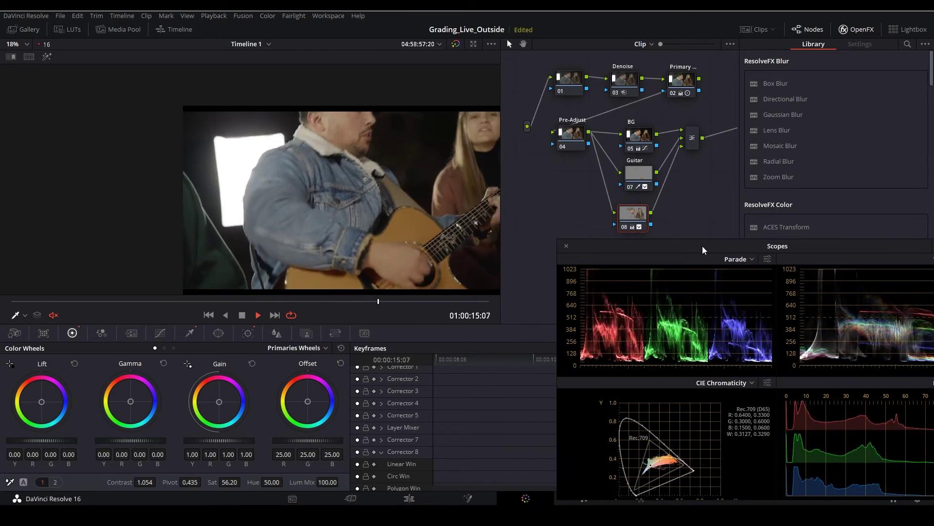
key("space")
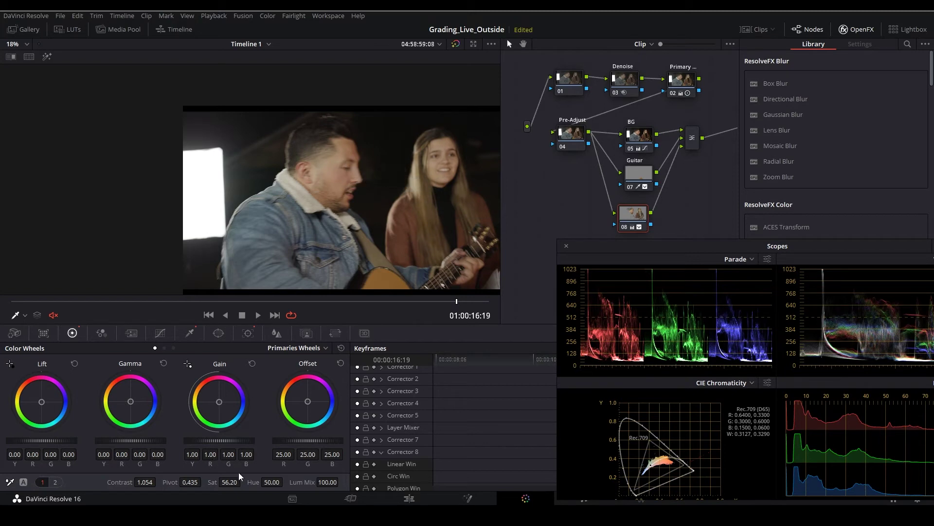
- Replace the histogram scope with a vectorscope and examine the skin tones against its skin tone line
left_click(639, 136)
left_click_drag(661, 247, 545, 165)
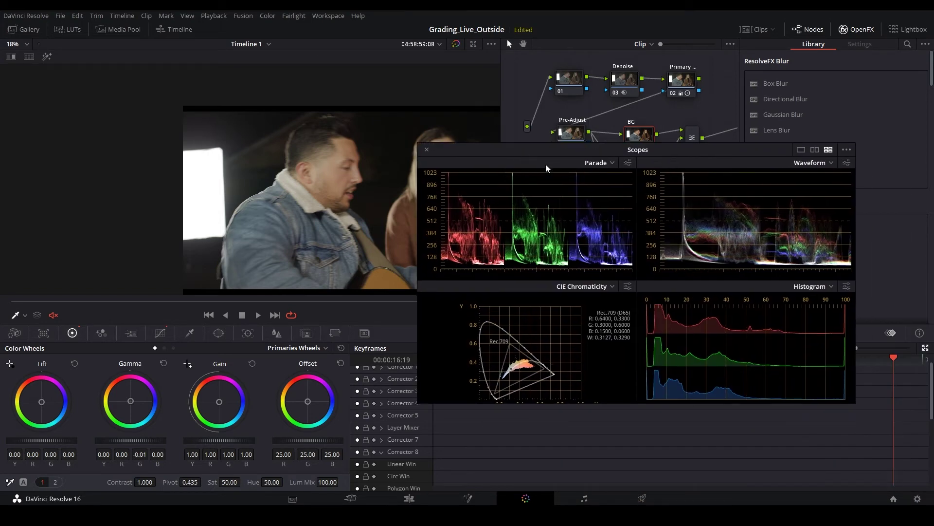
left_click(831, 286)
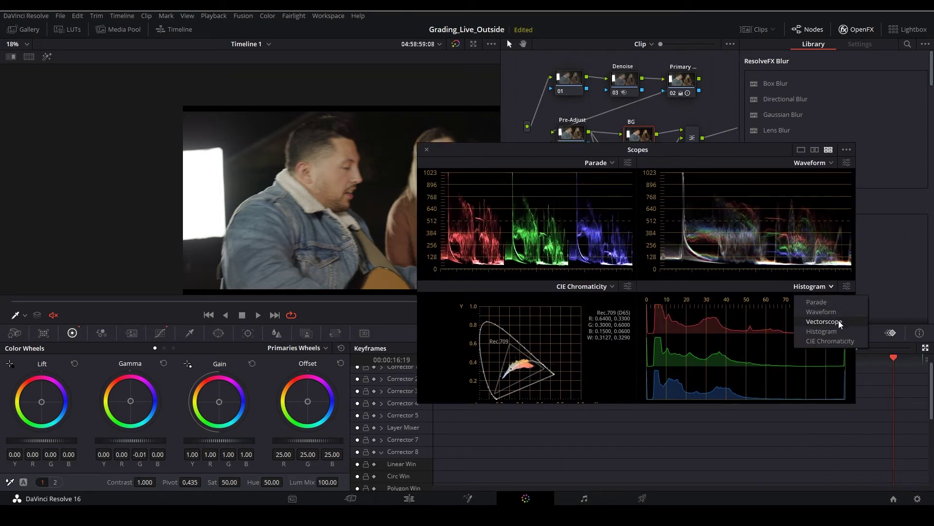
left_click(824, 322)
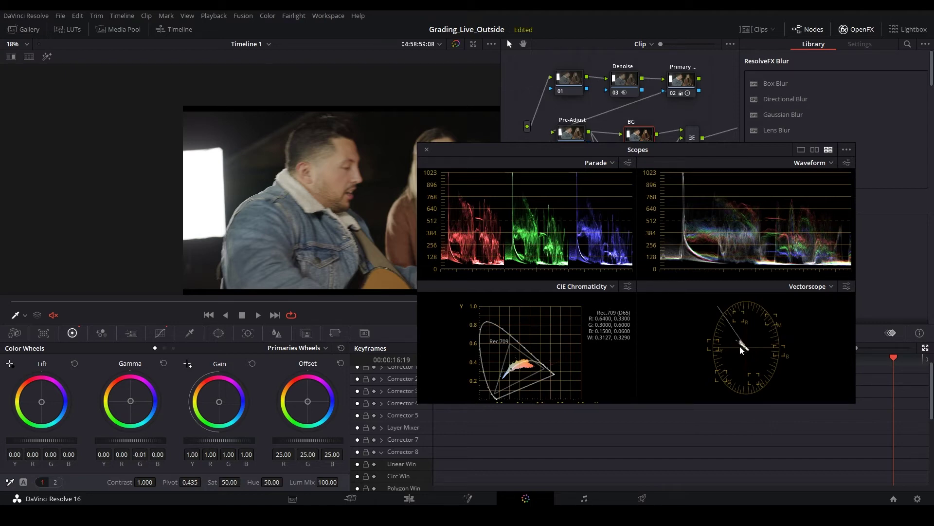
left_click_drag(784, 157, 795, 179)
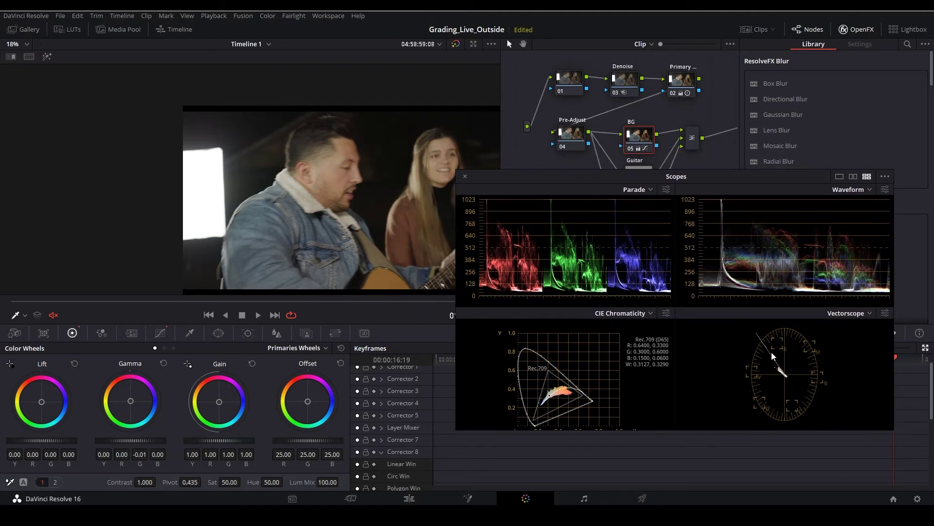
left_click_drag(769, 177, 810, 267)
- Warm the skin on node 08 by setting red gamma to 0.01 and red gain to 1.01
left_click(641, 214)
left_click_drag(749, 286, 672, 244)
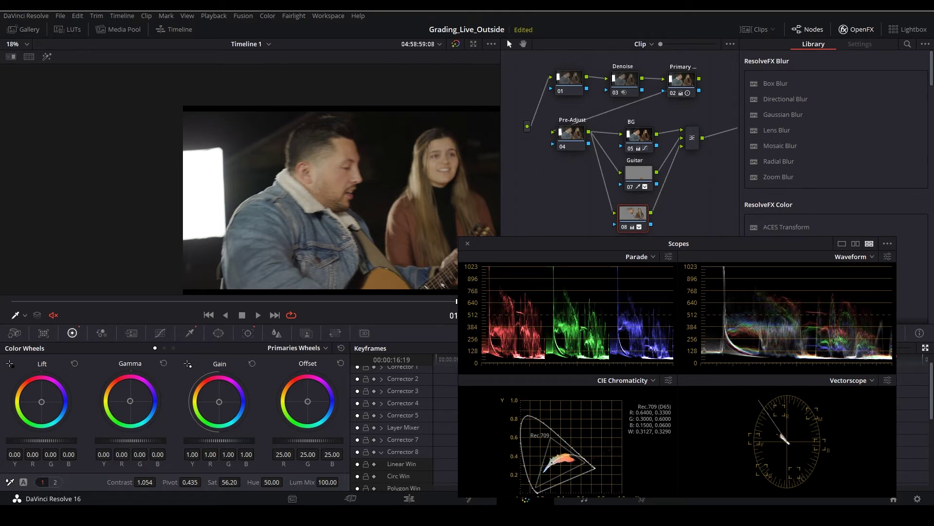
left_click_drag(130, 401, 130, 399)
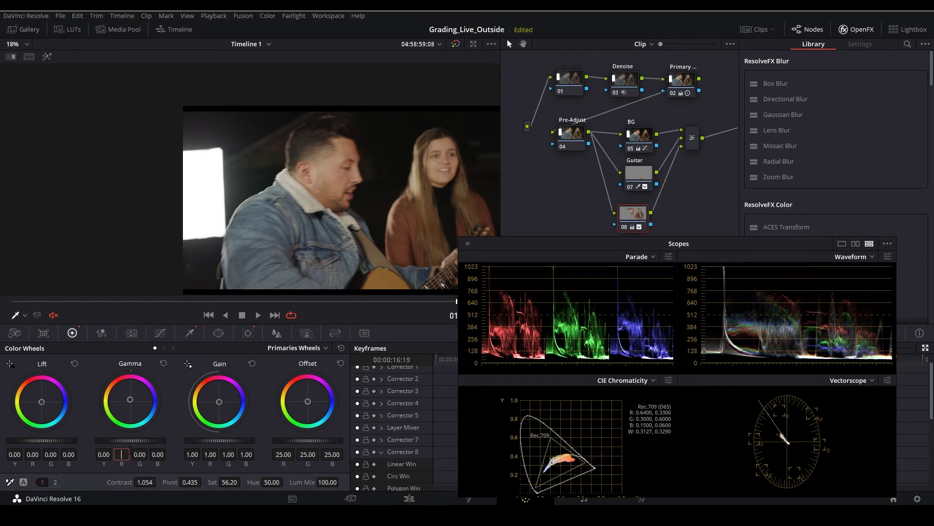
type(".01")
key("Return")
- Compare the shot with node 08 off and on, leaving the node enabled and the scopes clear of the viewer
left_click_drag(631, 214, 635, 215)
key("ctrl+d")
key("ctrl+d")
key("ctrl+d")
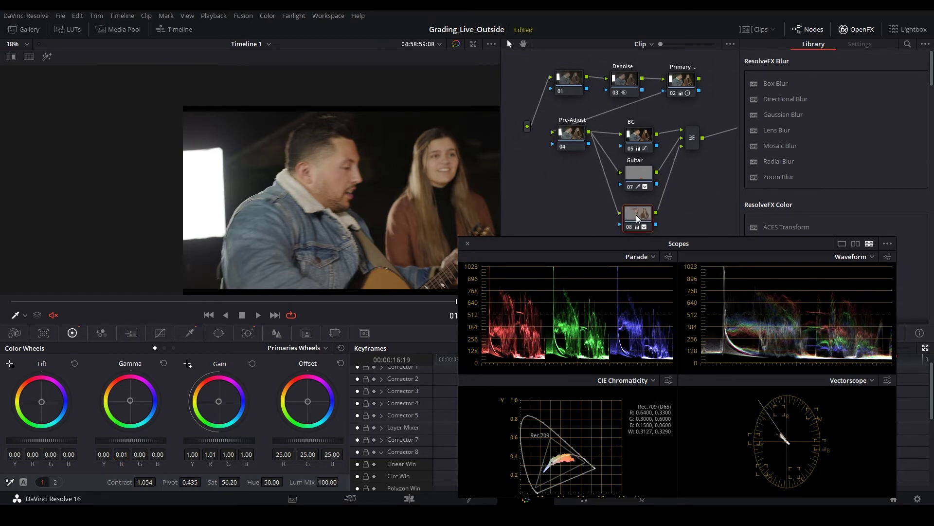
key("ctrl+d")
left_click_drag(646, 241, 655, 297)
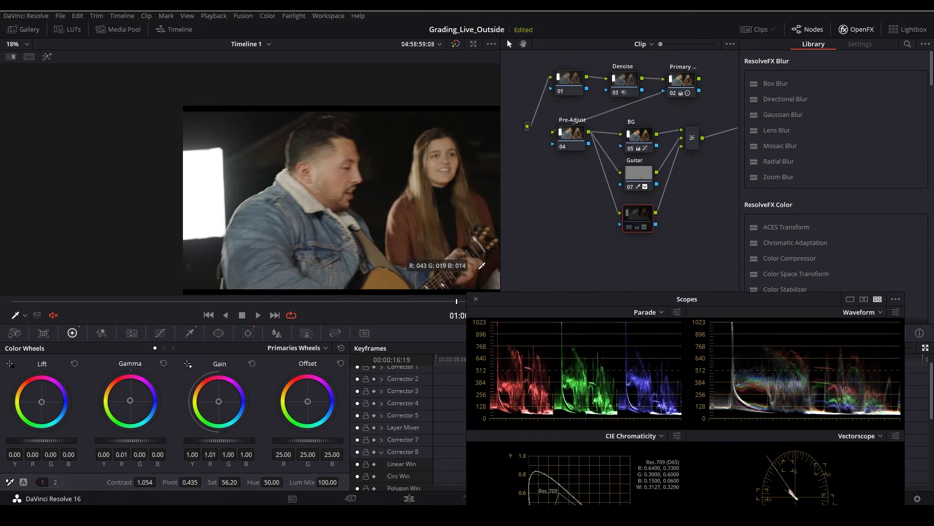
left_click_drag(564, 300, 692, 276)
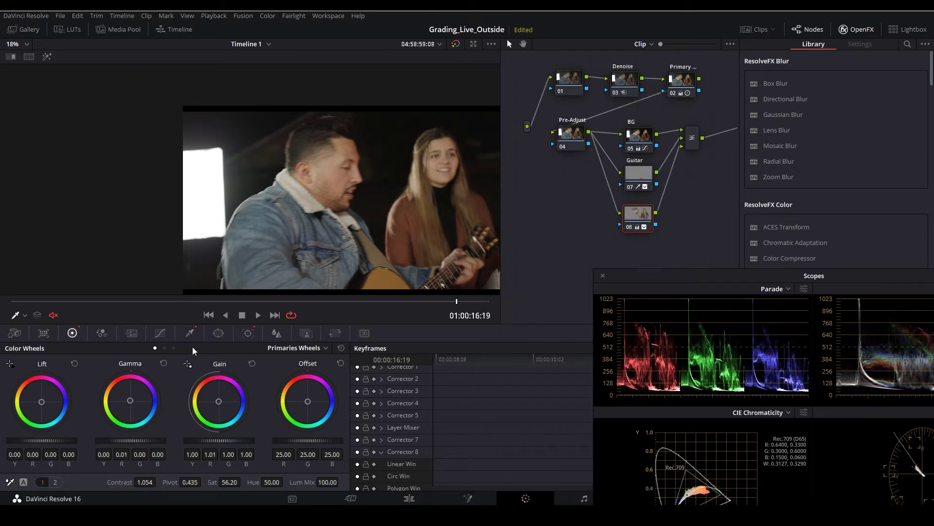
- Raise the blur radius of node 08's skin matte to 105.1 and play back the clip to review it
left_click(190, 333)
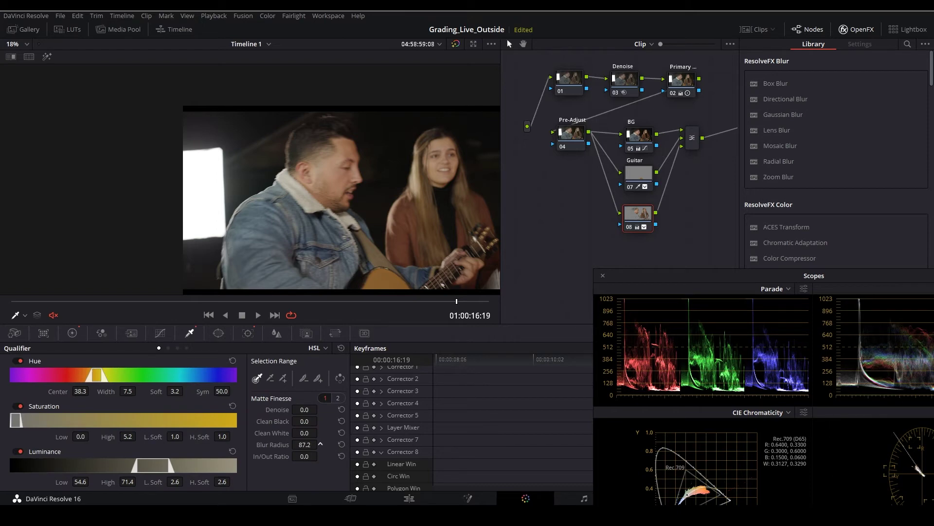
left_click_drag(320, 444, 323, 440)
left_click(235, 301)
key("space")
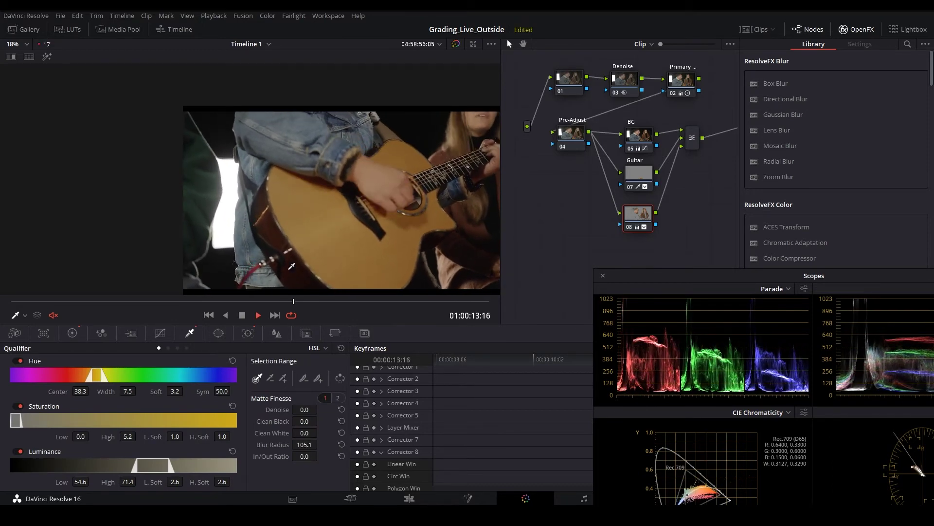
left_click_drag(658, 271, 704, 273)
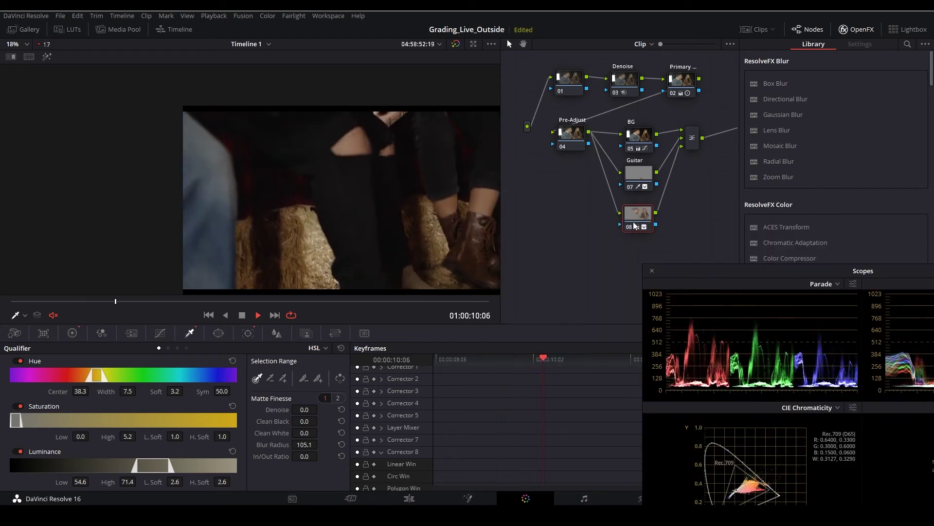
- Review the playing clip against the scopes, then park on the guitar close-up with the scopes clear of the node tree
left_click_drag(641, 265, 527, 269)
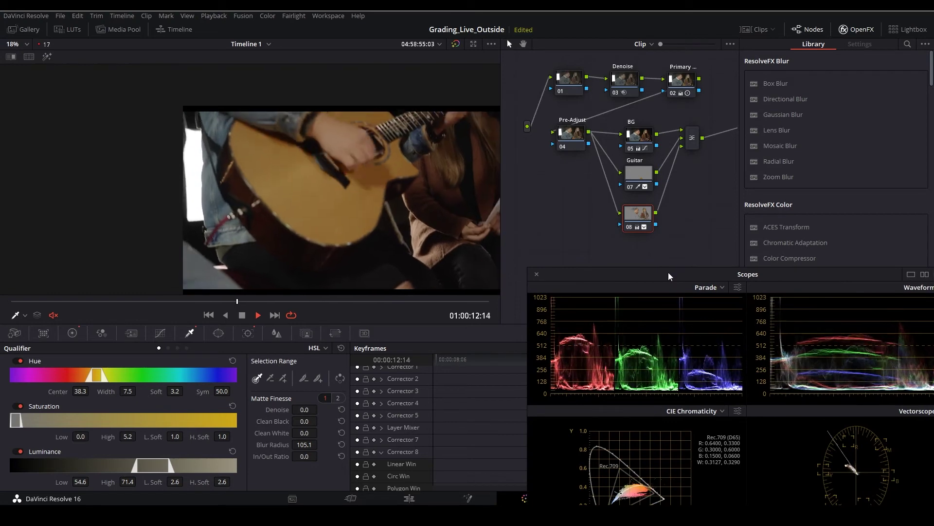
left_click_drag(669, 274, 642, 263)
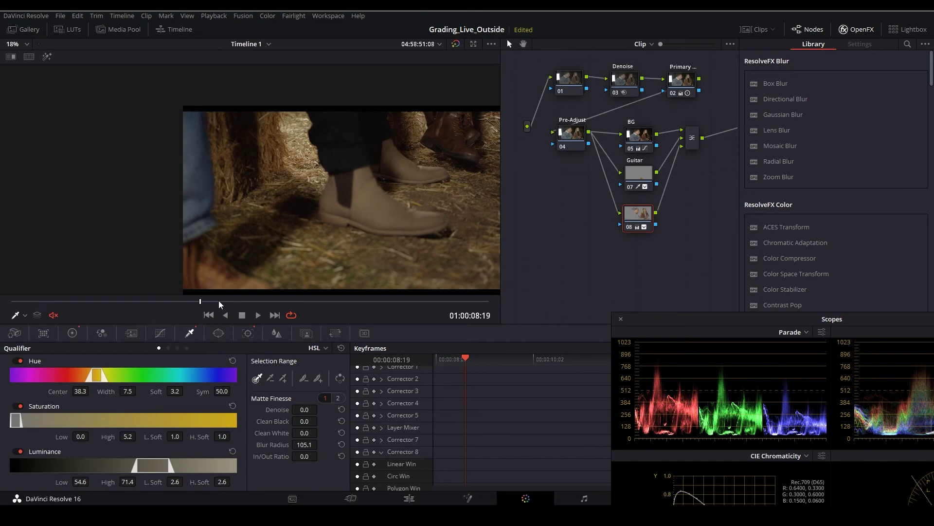
left_click_drag(218, 299, 285, 302)
- Add a node labelled "post" after the layer mixer and another node following it, placed below the parallel layers
left_click(692, 138)
key("alt+s")
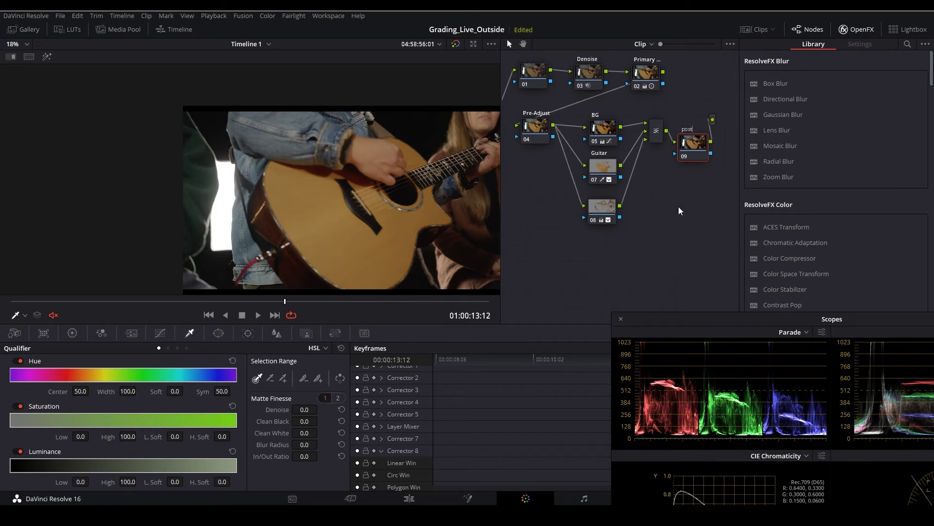
key("alt+o")
left_click_drag(529, 175, 547, 288)
- Look through the shot from beginning to end and park on the guitarist's close-up at 01:00:16:02
mouse_move(445, 301)
left_mouse_down()
mouse_move(477, 305)
mouse_move(428, 305)
mouse_move(458, 305)
left_mouse_up()
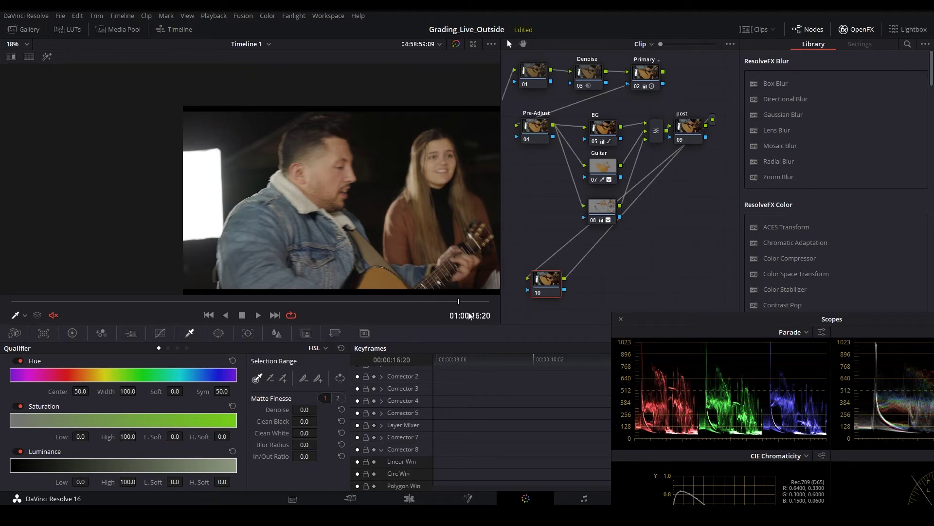
left_click_drag(416, 301, 11, 307)
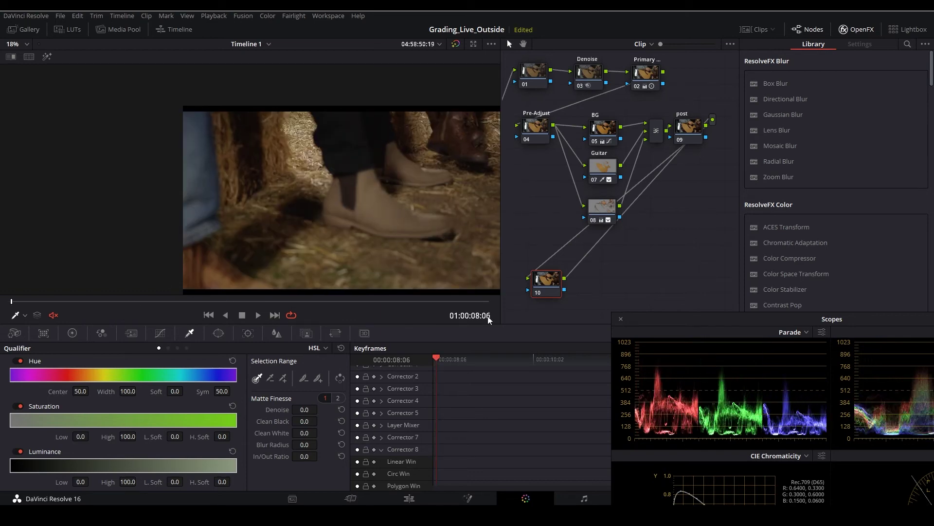
left_click_drag(82, 301, 489, 315)
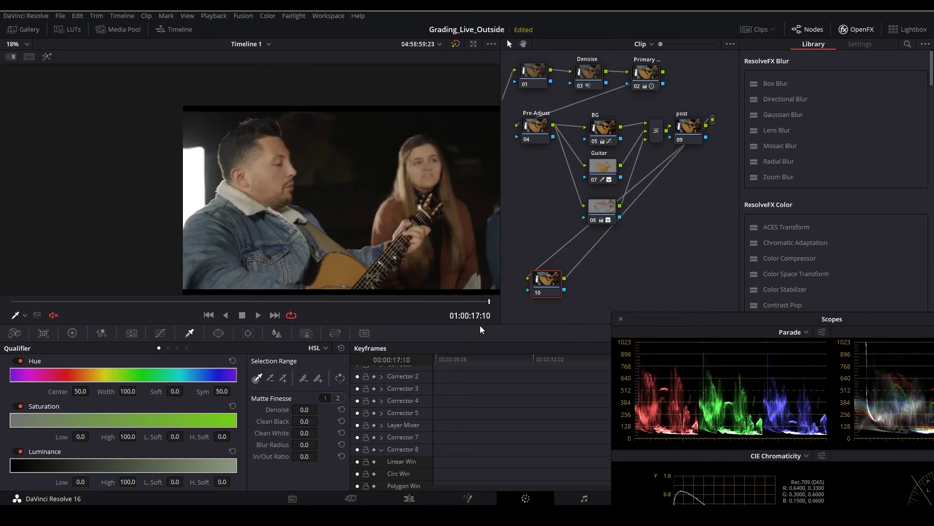
mouse_move(426, 303)
left_mouse_down()
mouse_move(411, 303)
mouse_move(419, 302)
left_mouse_up()
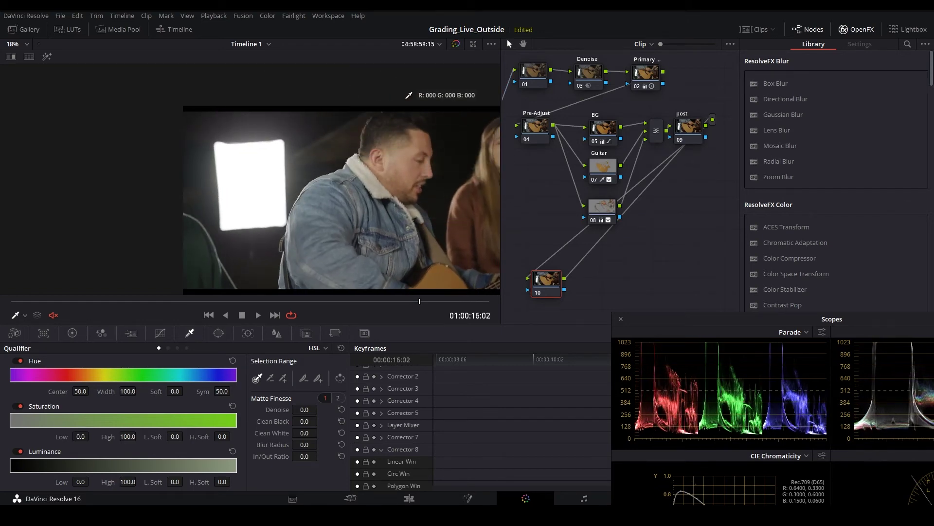
- Add an outside node to node 10 at the end of the tree
left_click_drag(551, 283, 547, 277)
right_click(547, 276)
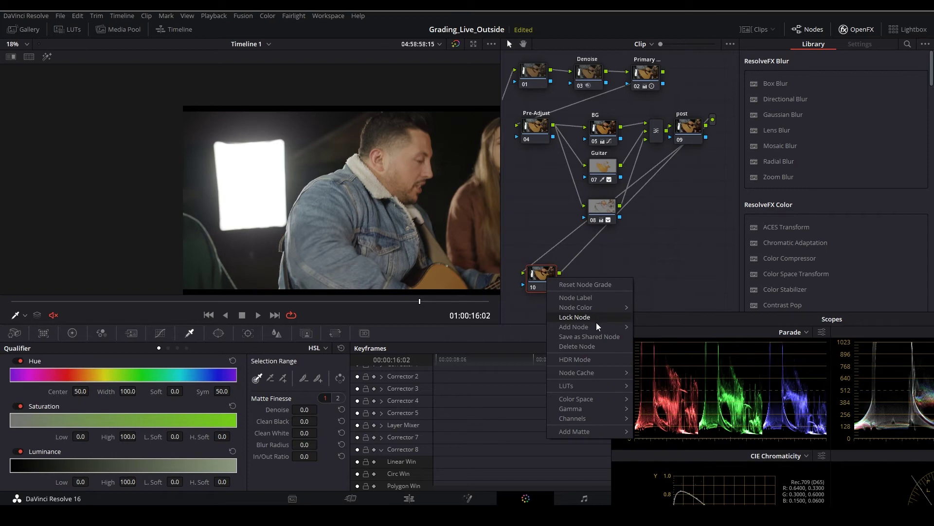
mouse_move(596, 327)
left_click(667, 368)
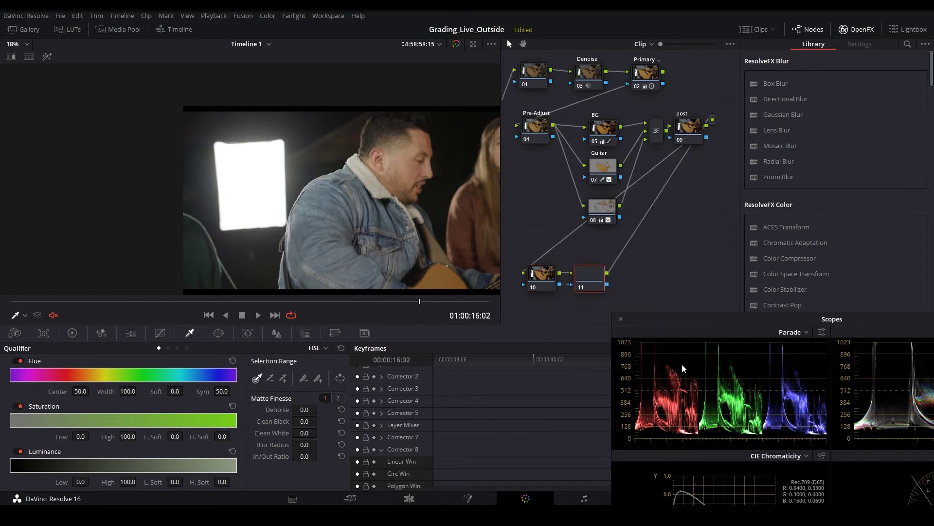
- Give node 10 a circular window over the guitarist and enlarge it around his head and upper body
left_click(581, 272)
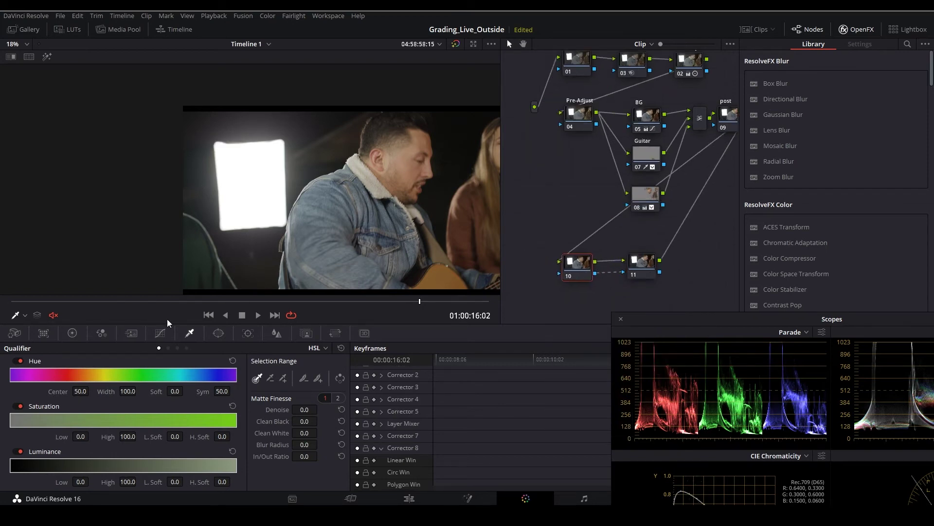
left_click(218, 333)
left_click(20, 411)
left_click_drag(345, 214, 333, 207)
scroll(397, 235, "down", 1)
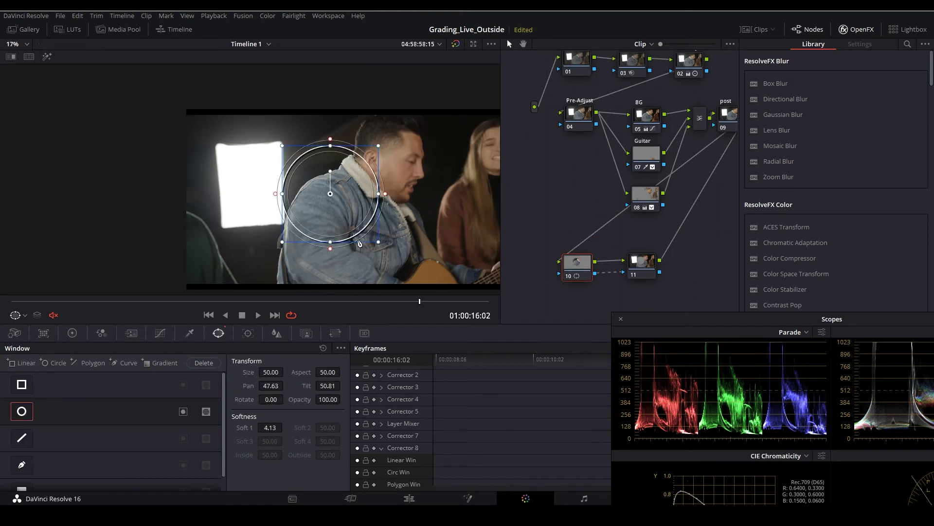
left_click_drag(379, 242, 422, 286)
scroll(447, 196, "down", 1)
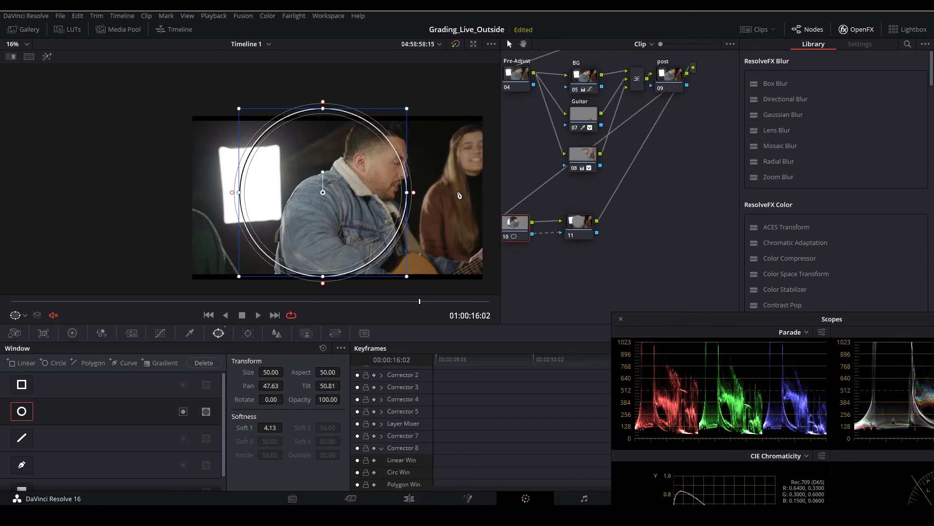
- Rotate node 10's window to -35.94, stretch it to size 56.08 and aspect 33.21, and set its softness to 16.27
left_click_drag(322, 171, 302, 173)
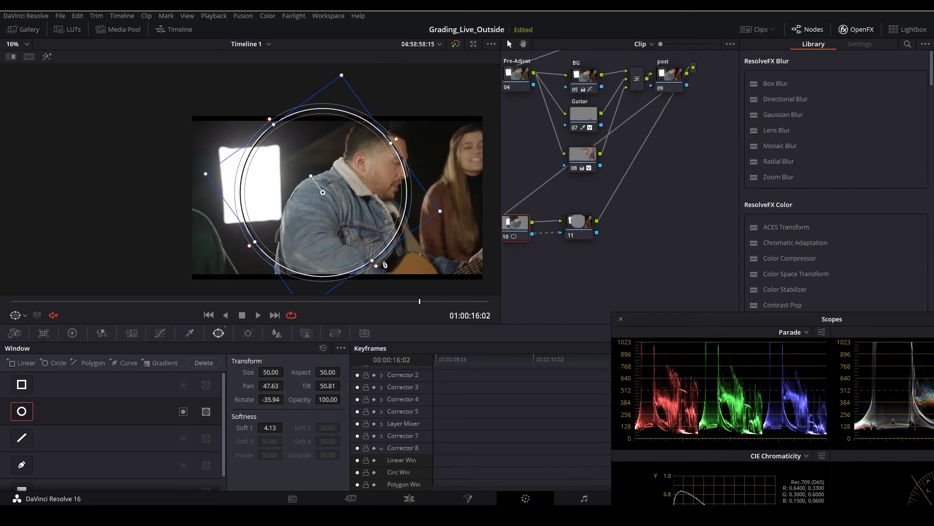
scroll(413, 259, "down", 4)
left_click_drag(346, 245, 409, 289)
left_click_drag(360, 152, 336, 194)
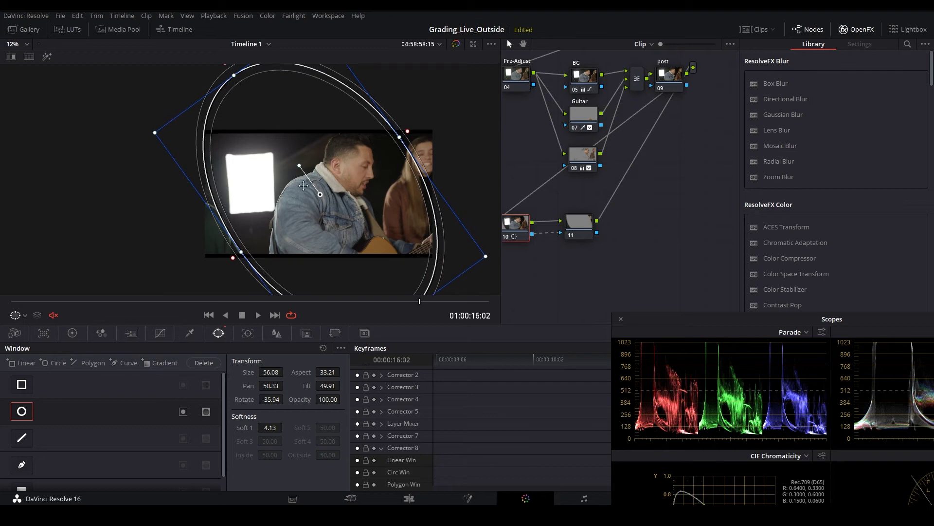
left_click_drag(265, 430, 285, 427)
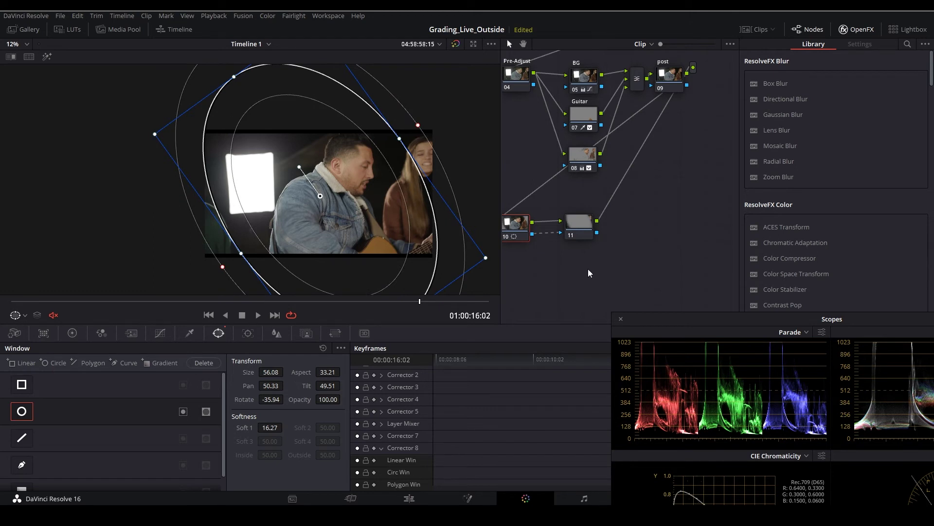
- Darken the area outside the window on node 11 by pulling a shadow point down on its custom curve
left_click(616, 255)
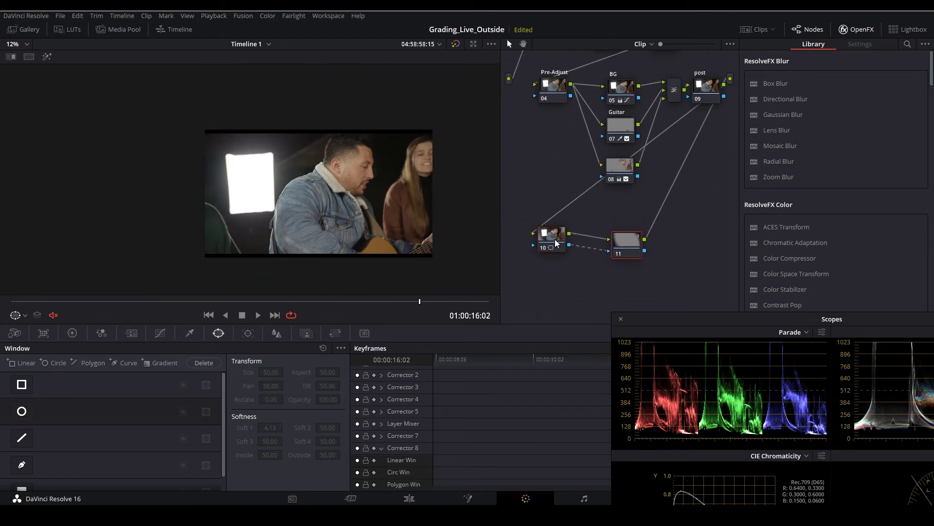
left_click(557, 244)
left_click(625, 243)
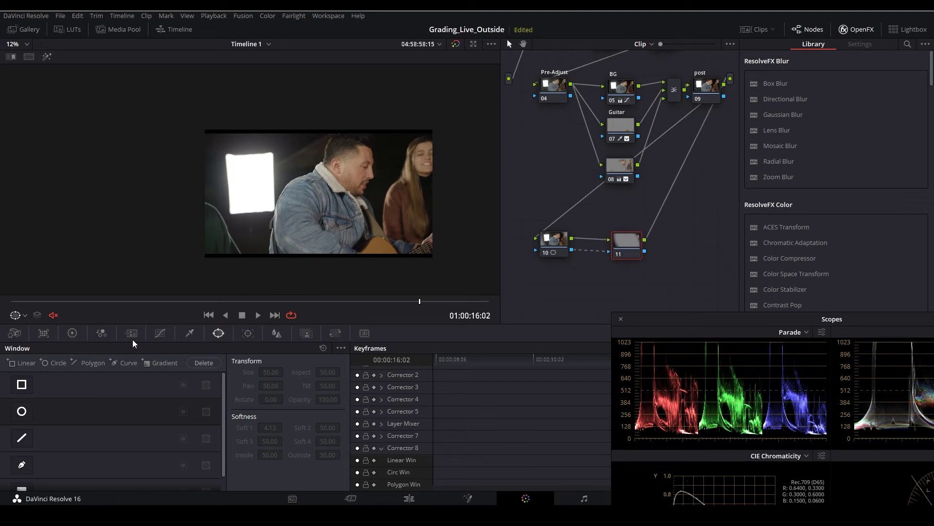
left_click(160, 333)
left_click_drag(36, 467, 38, 473)
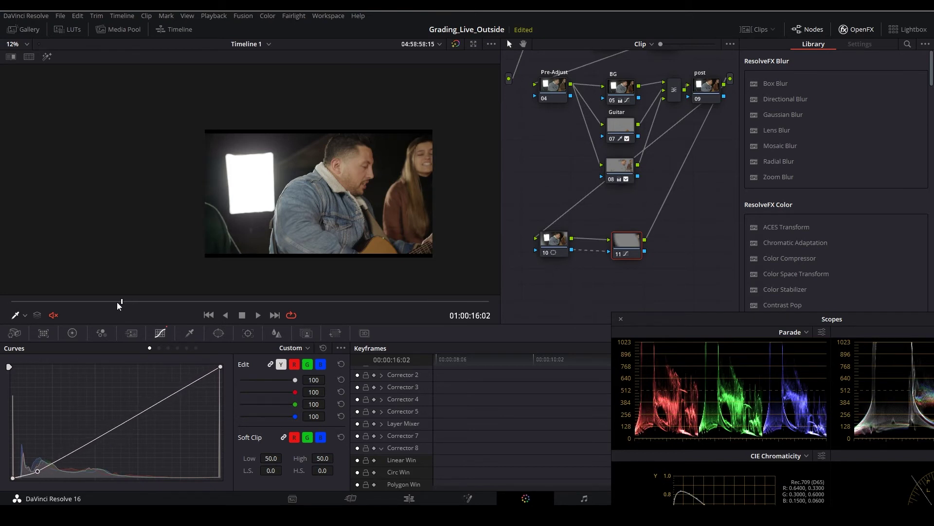
- At 01:00:08:16, increase the softness of node 10's circular window and pull its outline in slightly
left_click_drag(125, 305, 32, 302)
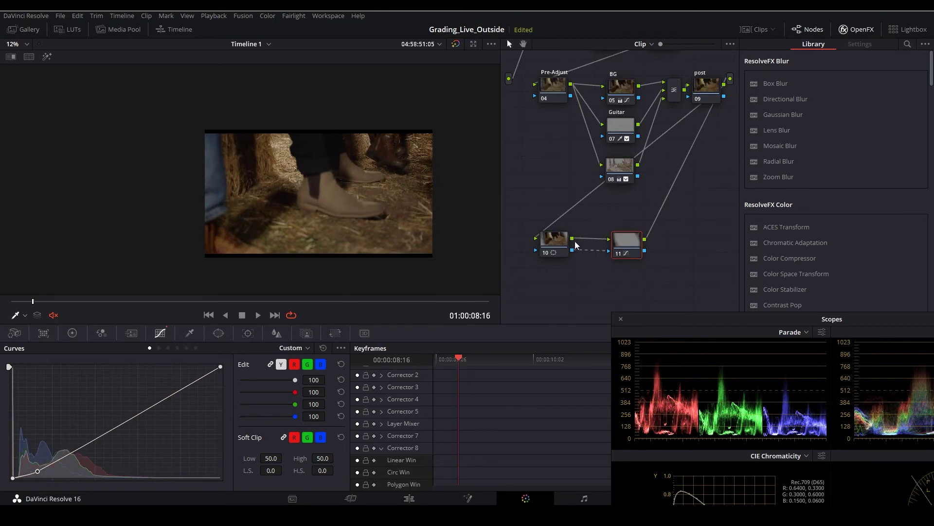
left_click(554, 238)
left_click(218, 333)
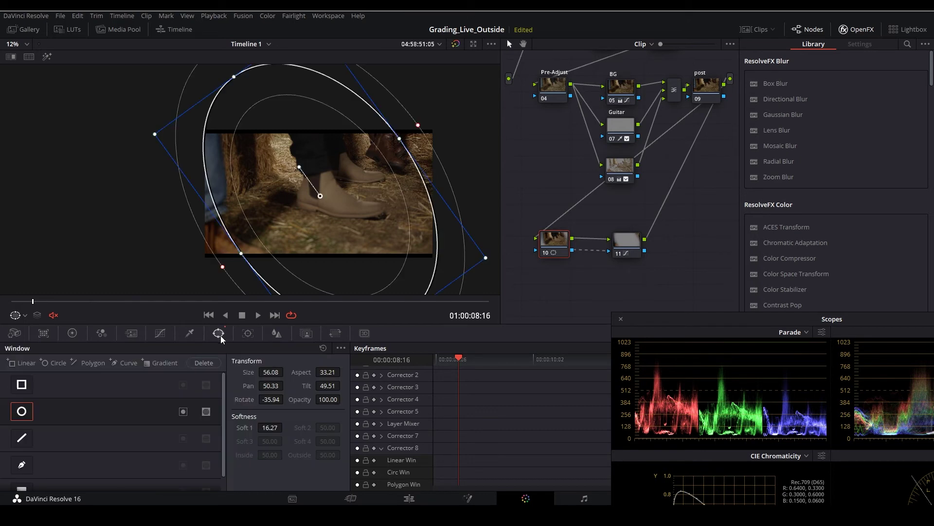
left_click_drag(285, 427, 288, 427)
left_click_drag(399, 140, 390, 147)
left_click_drag(166, 127, 171, 138)
- Compare the guitarist's close-up with node 11 off and on, leaving the node enabled
left_click_drag(327, 301, 423, 301)
left_click(636, 240)
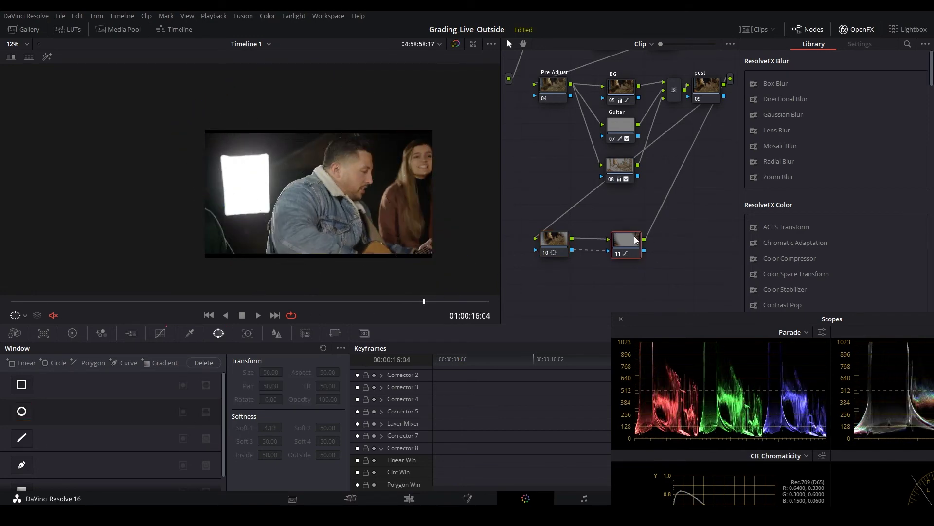
key("ctrl+d")
key("ctrl+d")
key("ctrl+d")
key("ctrl+d")
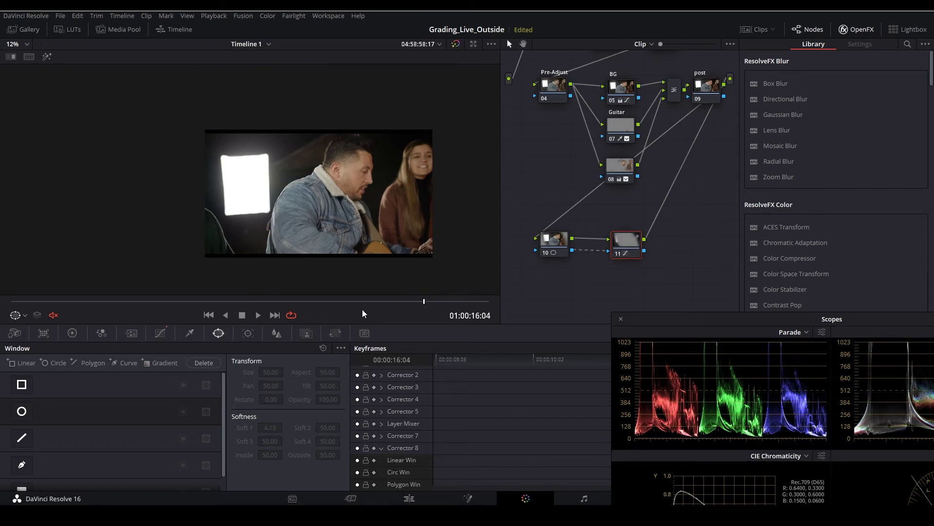
- Play the clip from its start with all four scopes in view to check the vignette
left_click_drag(422, 303, 539, 312)
left_click_drag(244, 302, 11, 302)
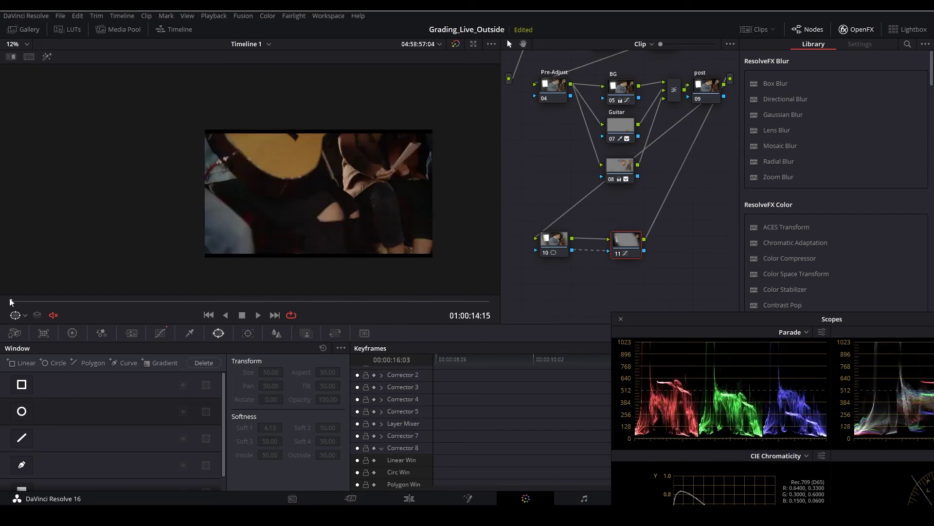
left_click(259, 315)
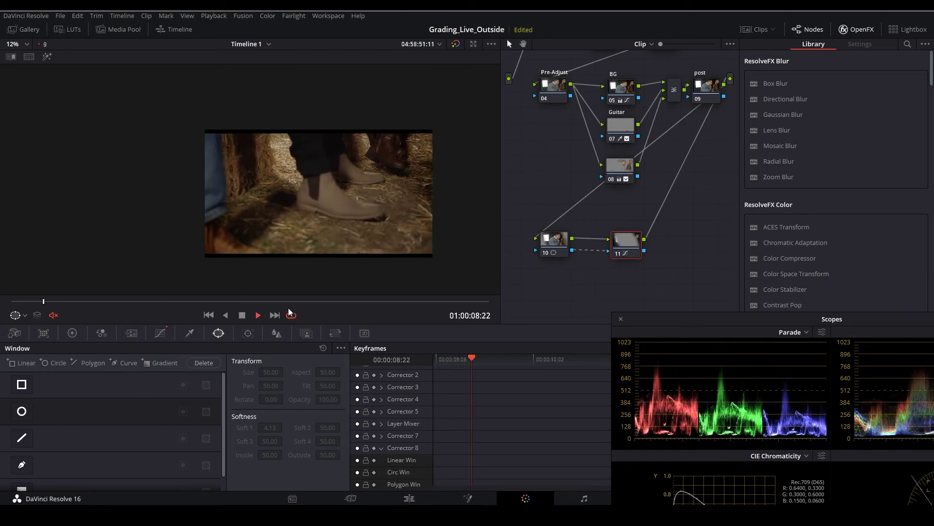
left_click_drag(724, 321, 584, 262)
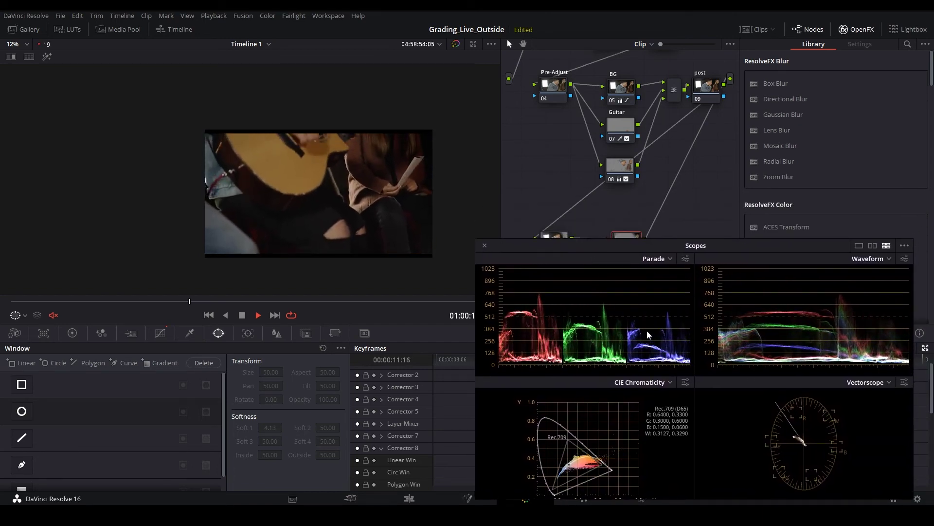
left_click_drag(640, 253, 657, 255)
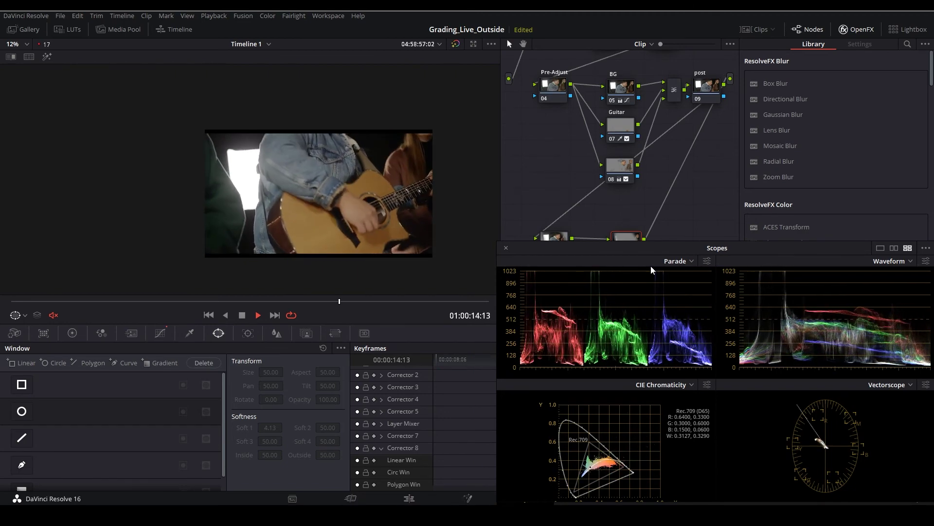
left_click_drag(664, 249, 647, 273)
- Add a serial node after node 11 and sharpen the image with a blur radius of 0.48
left_click_drag(630, 241, 668, 247)
key("alt+s")
left_click_drag(613, 307, 597, 300)
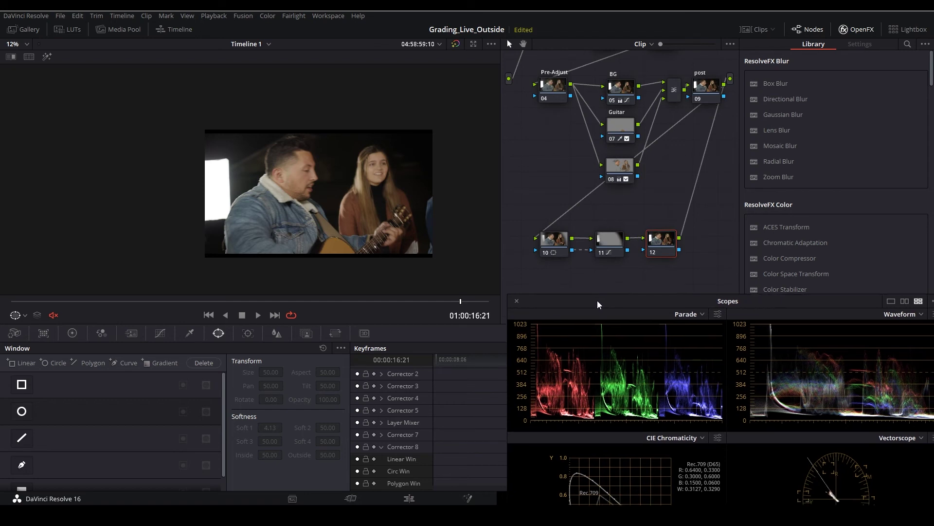
left_click(275, 334)
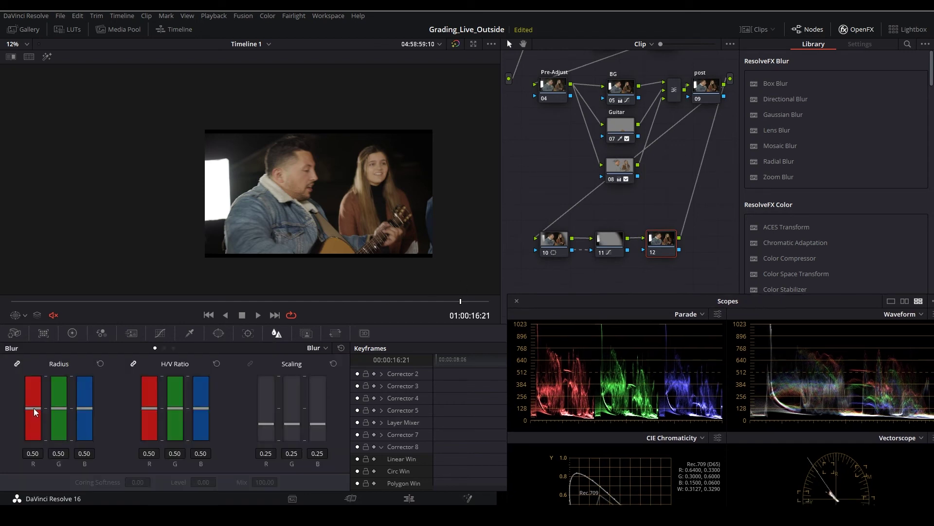
left_click_drag(36, 407, 36, 407)
- Check the sharpened shot at 01:00:17:00 against all four scopes, especially the CIE chromaticity plot
left_click_drag(700, 301, 629, 164)
left_click_drag(285, 300, 602, 398)
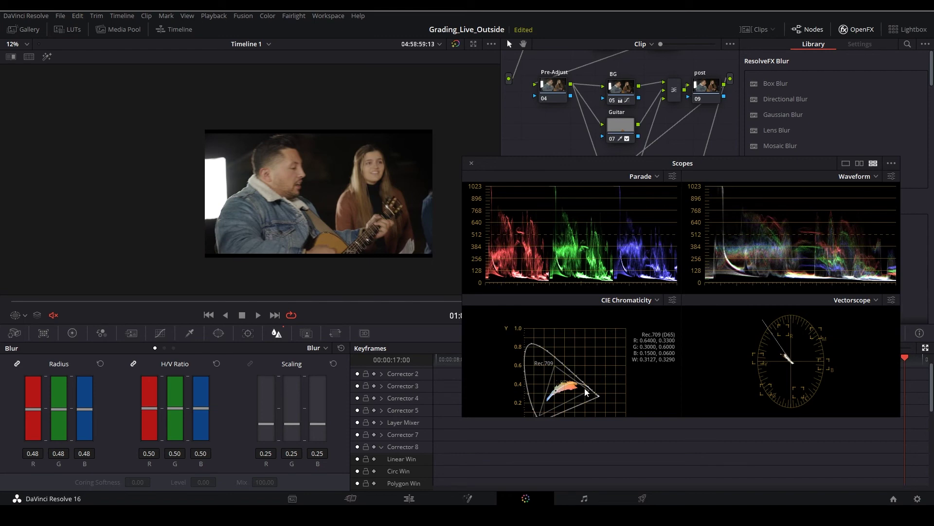
left_click_drag(631, 175, 690, 436)
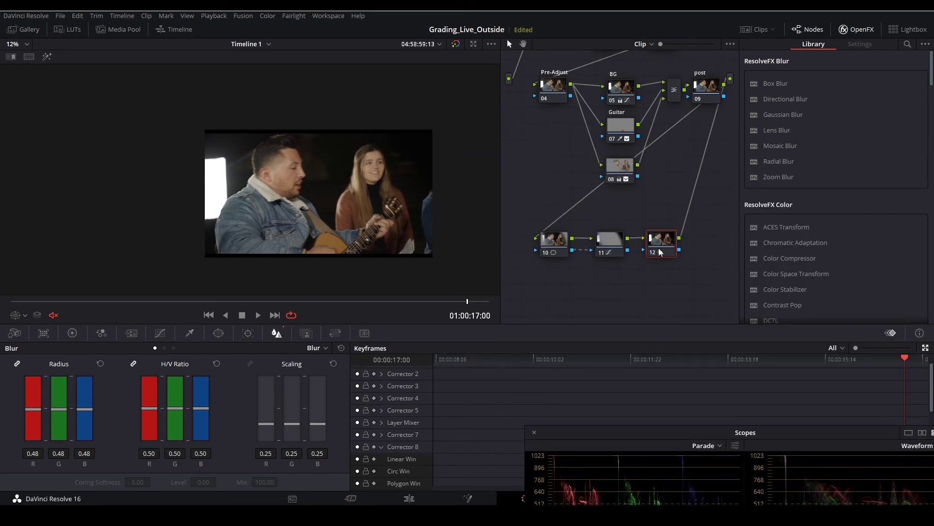
- Add serial node 13 at the end of the tree and label node 11 "Vignette" and node 12 "Sharpen"
key("alt+s")
left_click_drag(674, 430, 703, 253)
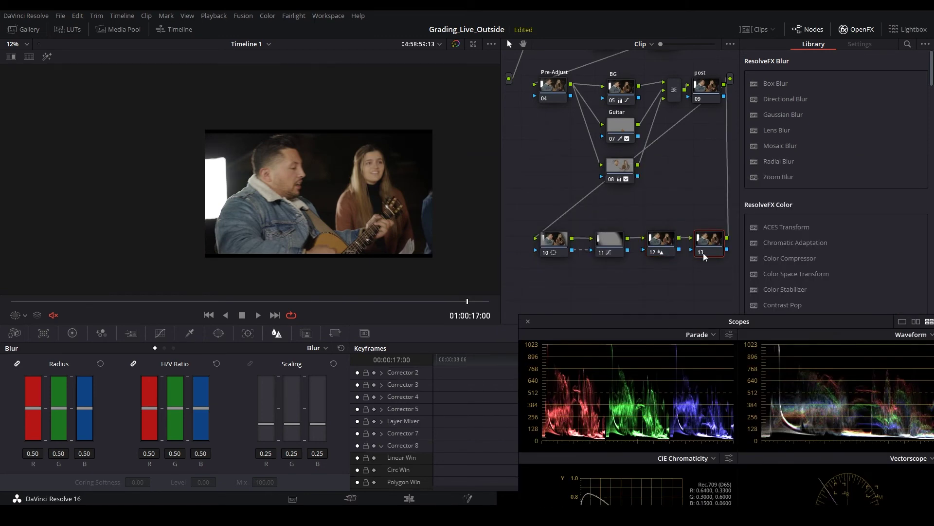
left_click(676, 245)
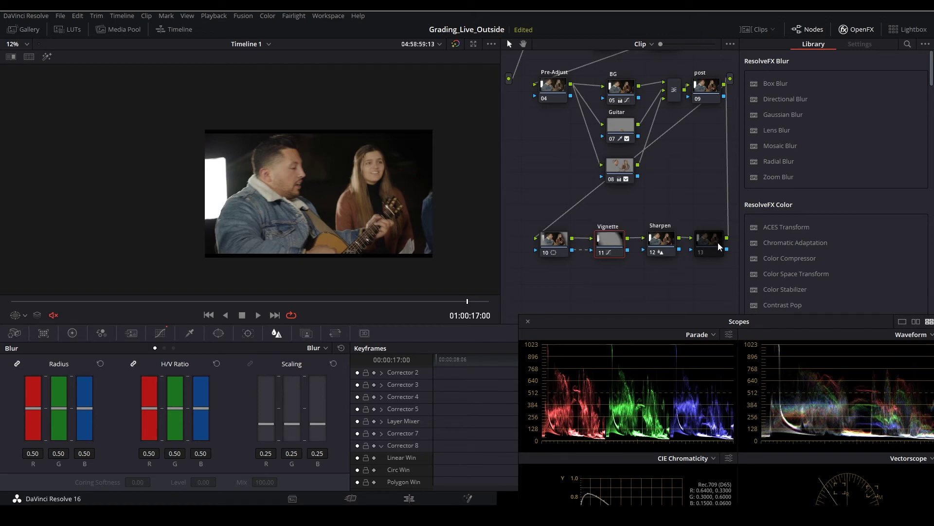
left_click_drag(719, 246, 724, 250)
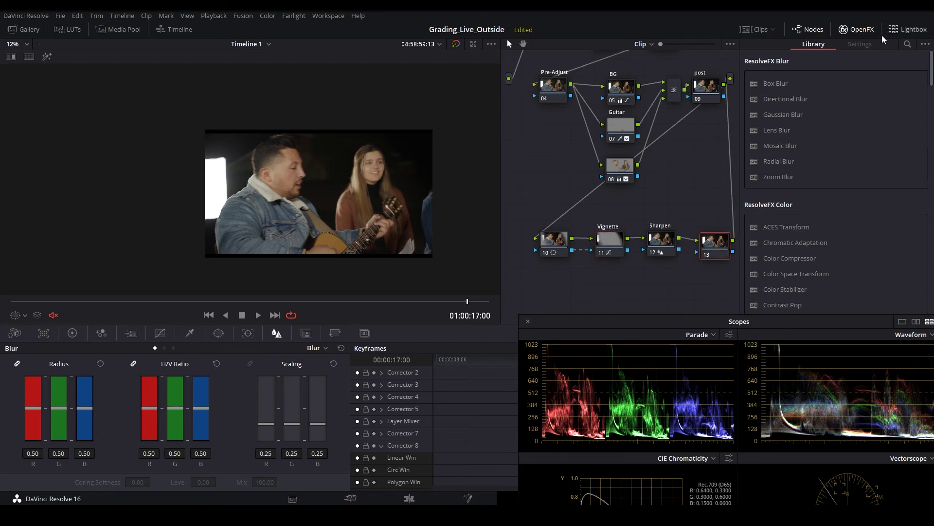
- Find the Gamut Limiter effect with the search term "gamut" and apply it to node 13
left_click(908, 43)
type("gamut")
left_click_drag(807, 108, 715, 245)
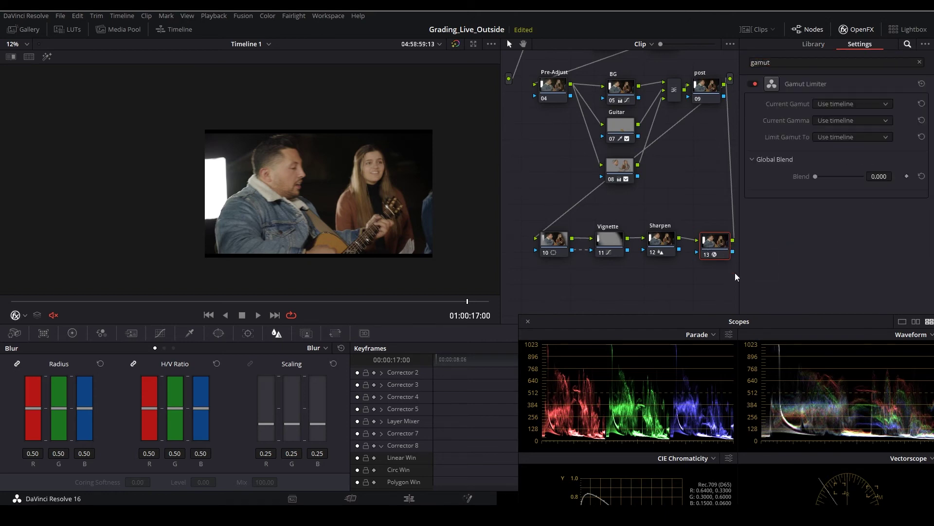
- Choose the target gamut for the Gamut Limiter on node 13, keeping its current gamut on "Use timeline"
left_click(840, 105)
left_click(865, 114)
left_click(819, 139)
scroll(899, 229, "down", 5)
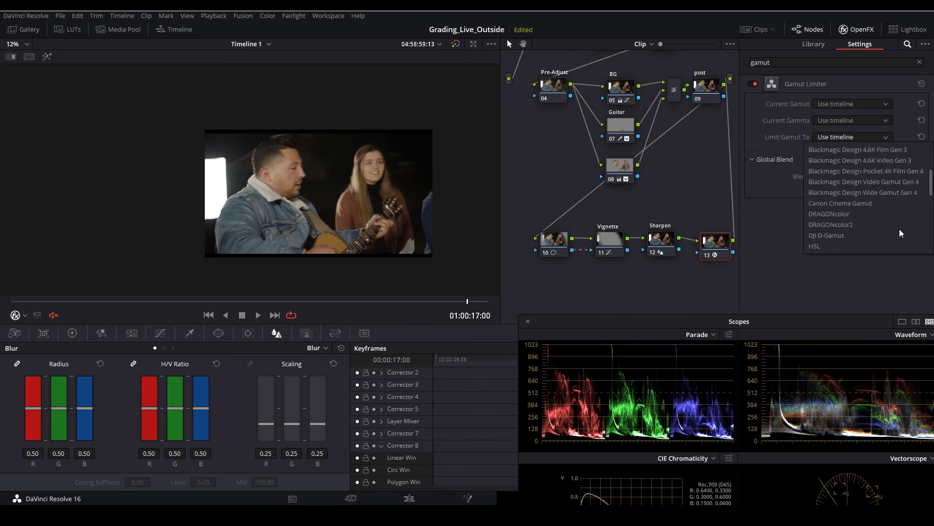
scroll(898, 227, "down", 3)
left_click(839, 191)
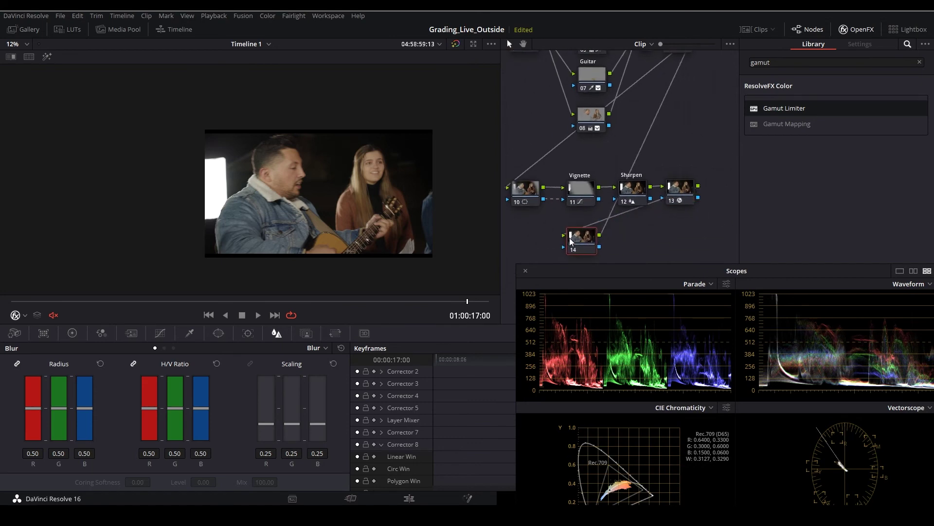
- Add serial node 14 below node 10 and apply the Film Grain effect to it, found with the search term "grain"
left_click_drag(598, 229, 532, 222)
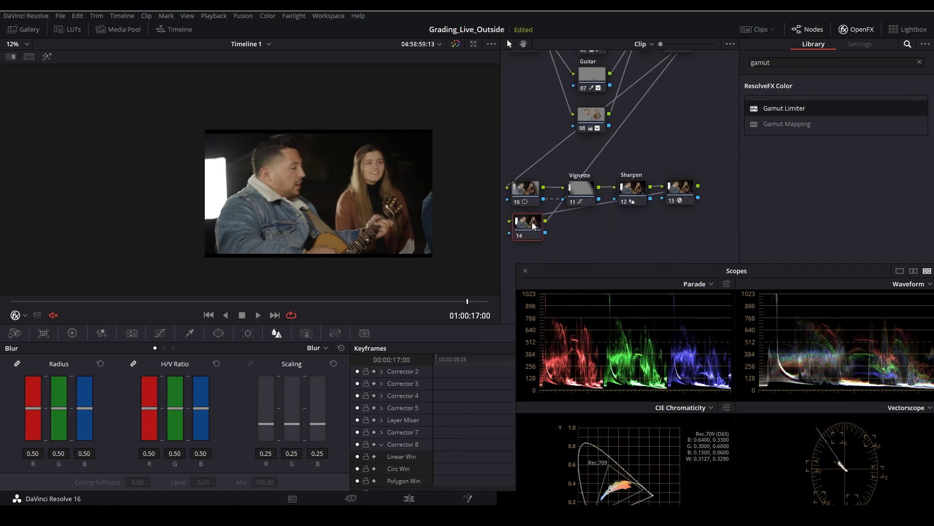
left_click_drag(728, 234, 791, 225)
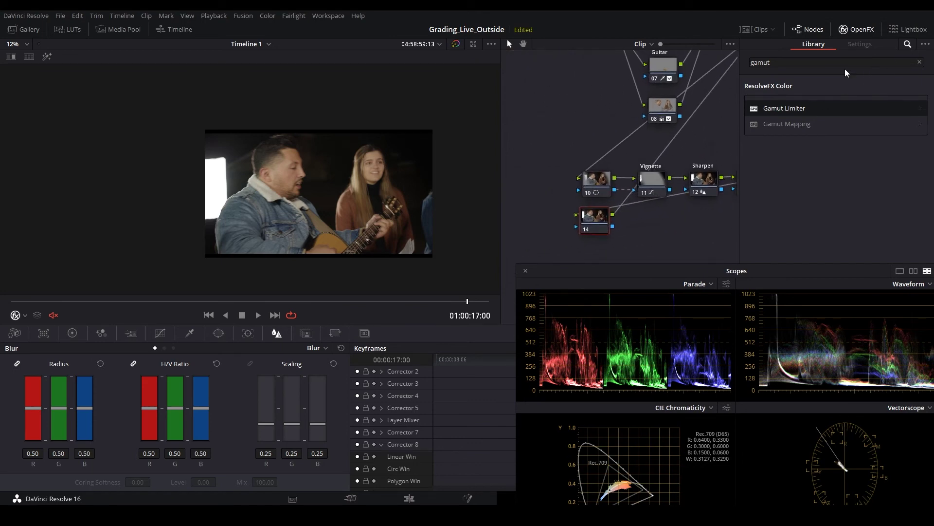
type("add")
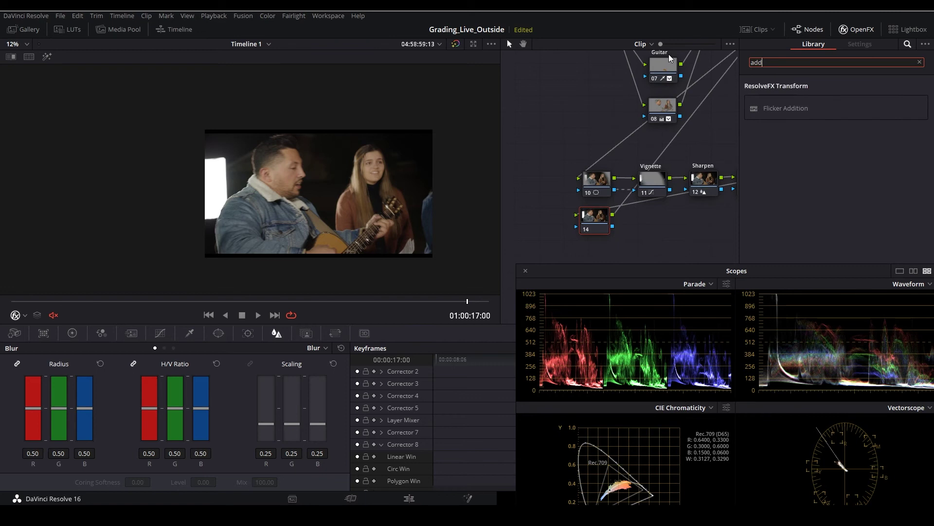
key("BackSpace")
key("BackSpace")
type("grain")
left_click_drag(782, 109, 597, 227)
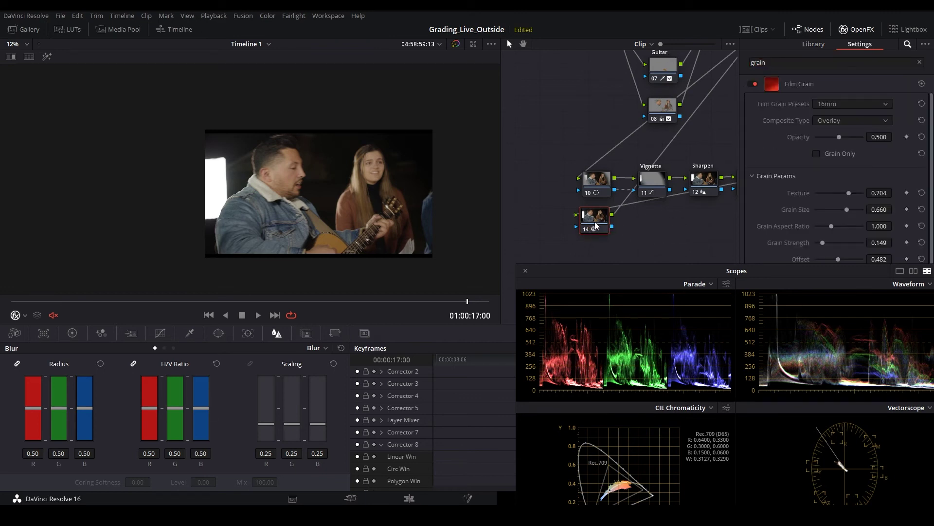
- Set the film grain preset on node 14 to 35mm 400T
left_click(845, 101)
scroll(869, 190, "down", 3)
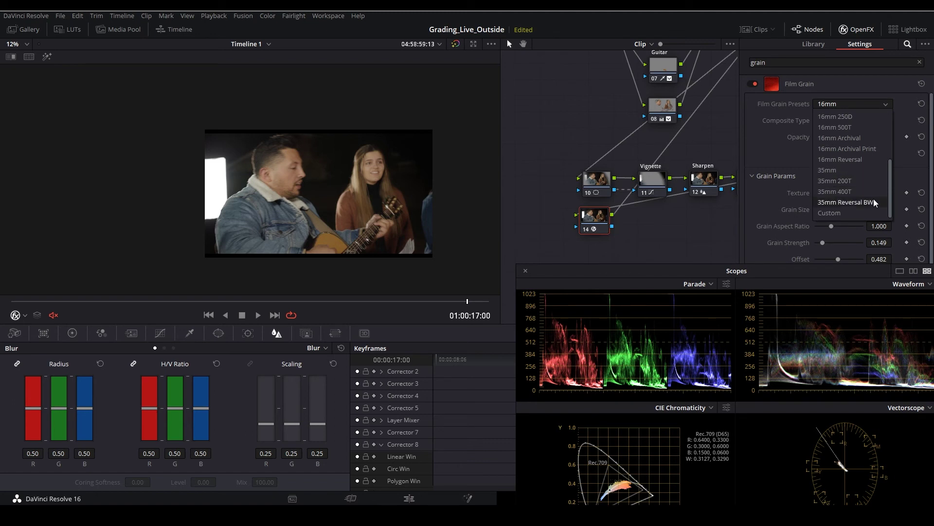
left_click(854, 191)
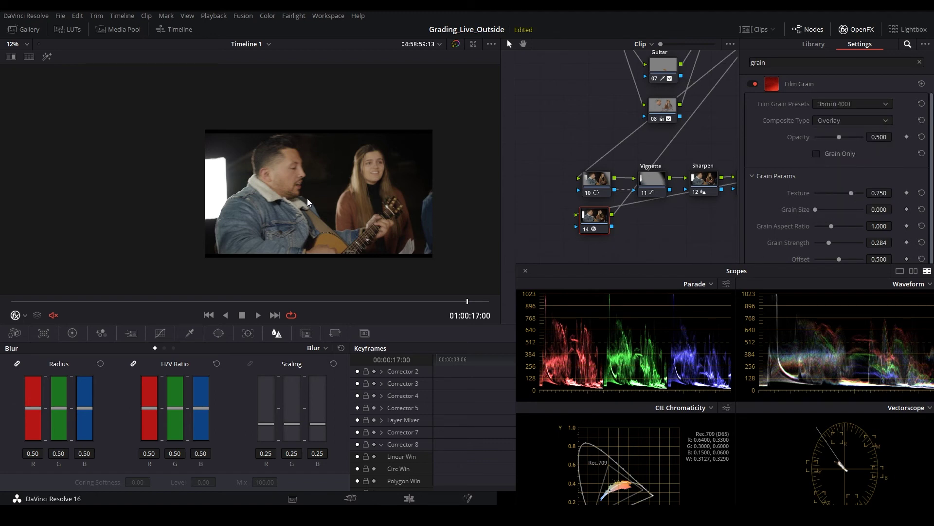
- Examine the film grain up close on the man's face and on the hand over the guitar body
scroll(314, 199, "up", 2)
scroll(316, 201, "up", 8)
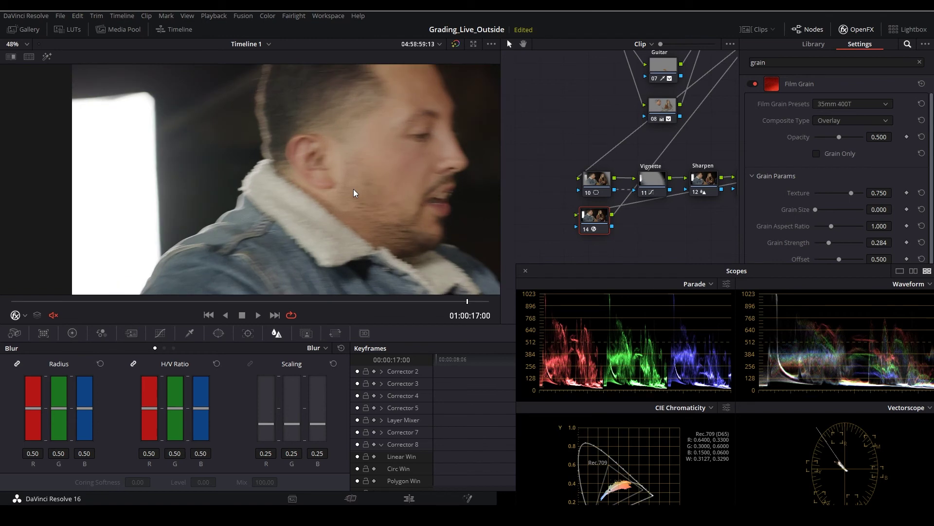
scroll(162, 184, "up", 2)
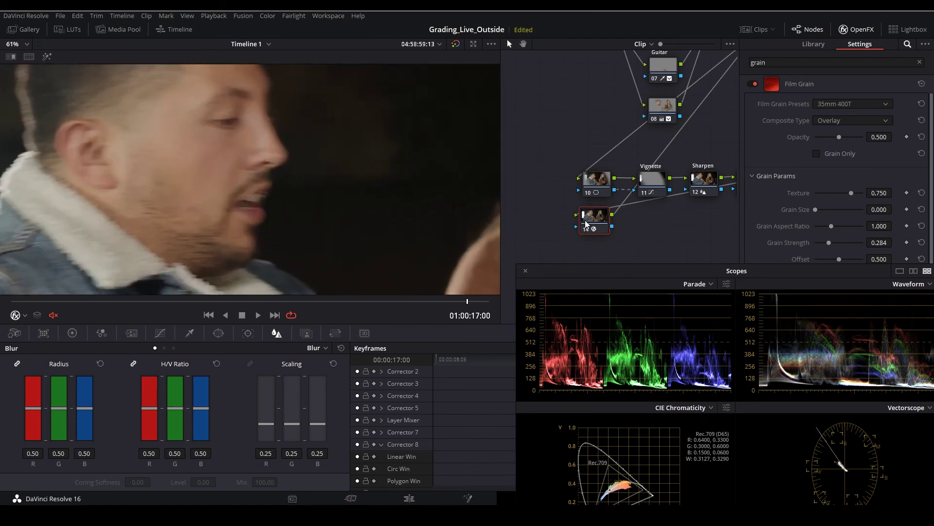
scroll(259, 194, "up", 8)
left_click_drag(351, 161, 515, 221)
left_click_drag(321, 189, 428, 95)
left_click_drag(272, 253, 331, 49)
left_click_drag(346, 219, 325, 172)
scroll(325, 172, "up", 1)
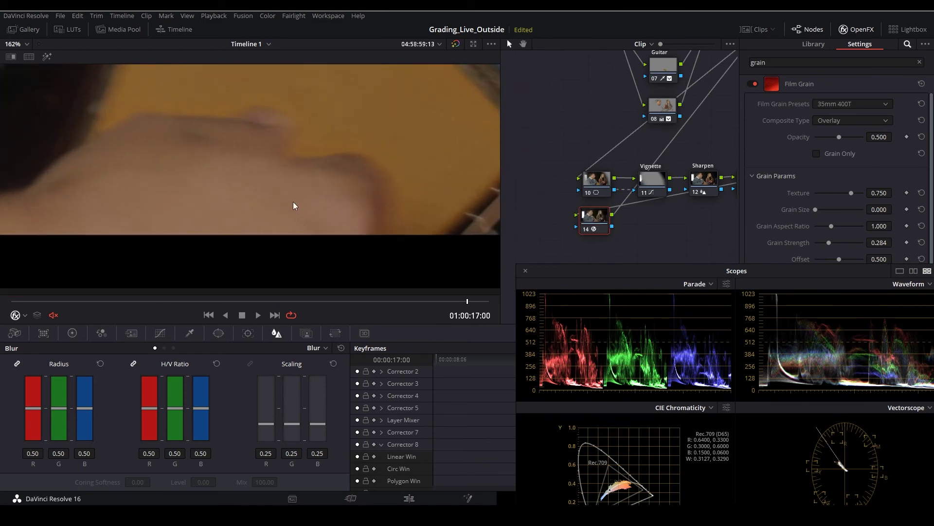
scroll(292, 200, "up", 4)
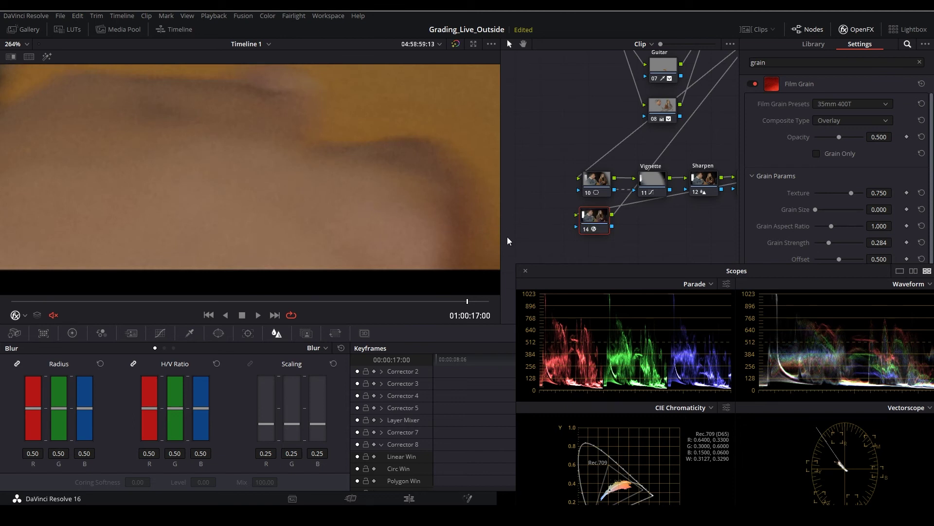
- Set node 14's grain strength to 0.449 and check the grain on the hands, guitar and faces
left_click_drag(587, 231, 538, 217)
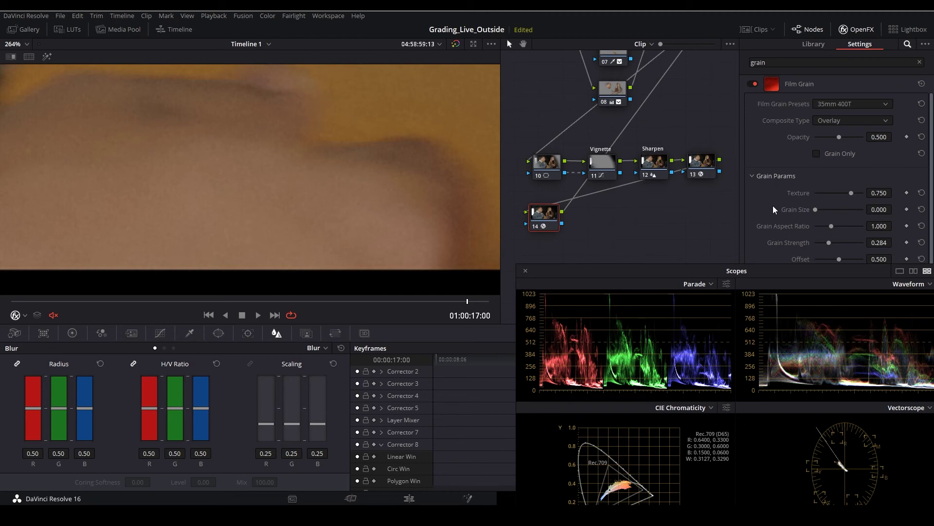
scroll(793, 209, "down", 1)
left_click_drag(864, 218, 836, 213)
scroll(305, 194, "down", 10)
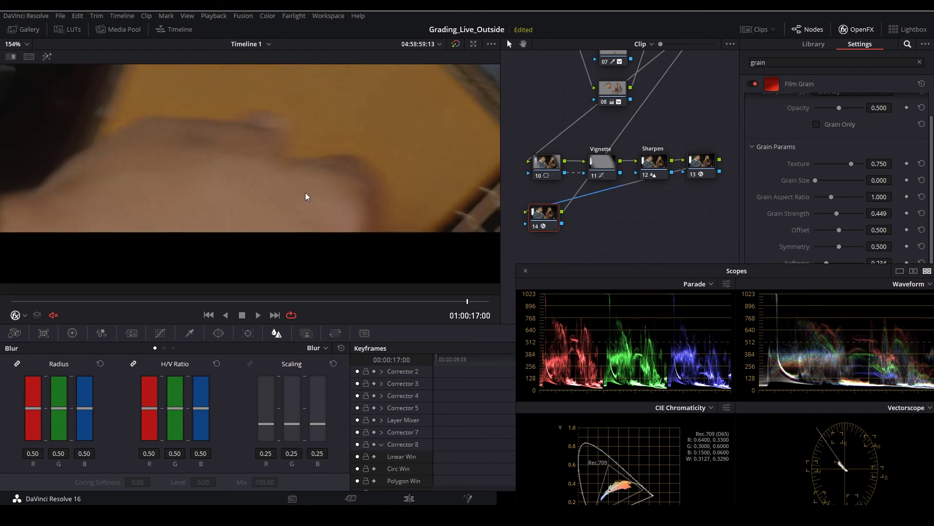
scroll(344, 184, "down", 5)
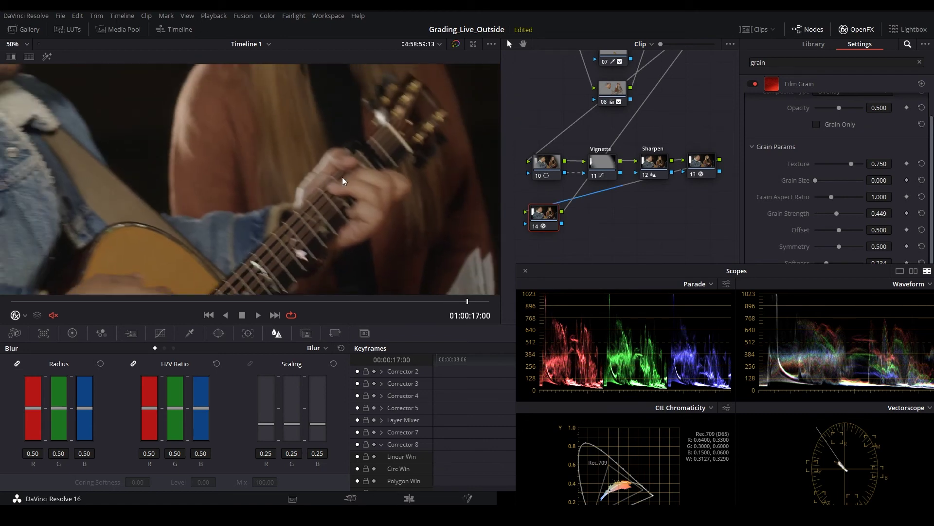
scroll(280, 172, "down", 3)
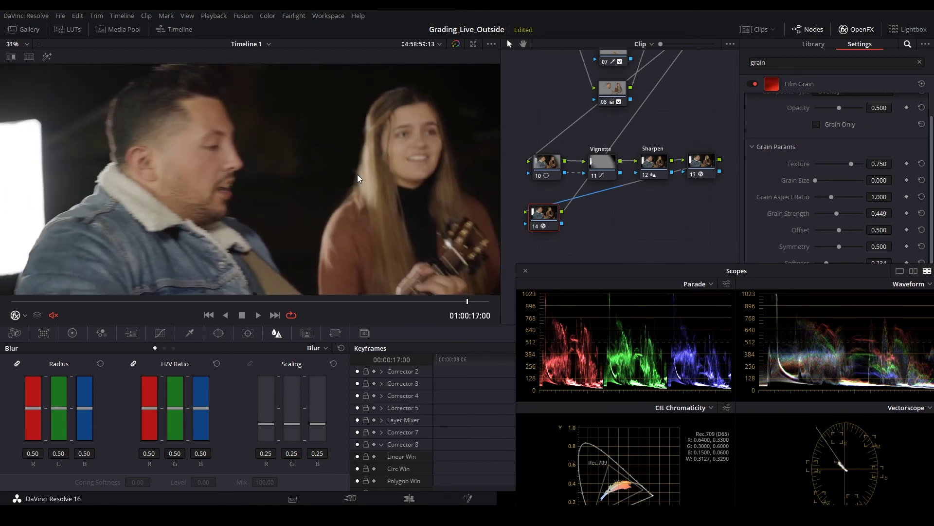
- Add serial node 15 to the right of node 14 and label node 14 "Add Grain"
key("alt+s")
left_click_drag(604, 231, 628, 229)
left_click(548, 225)
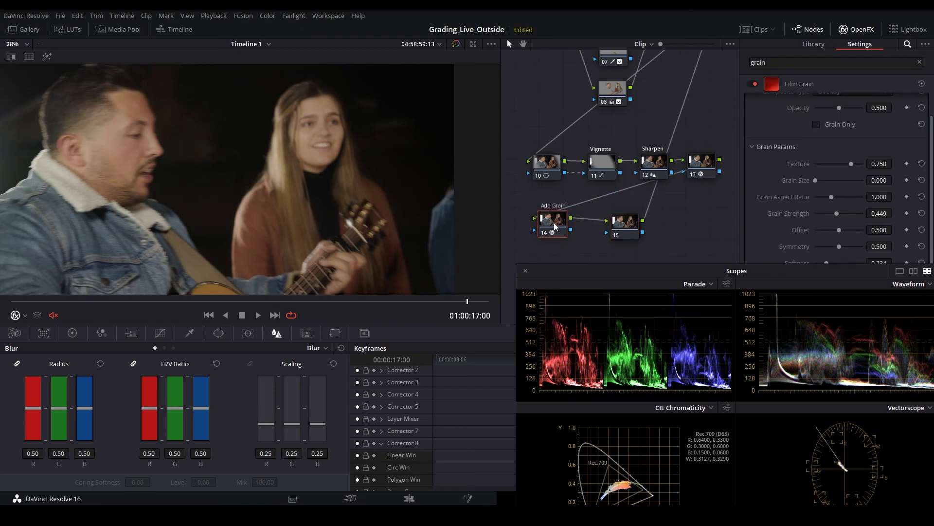
left_click(637, 229)
left_click_drag(631, 230, 651, 229)
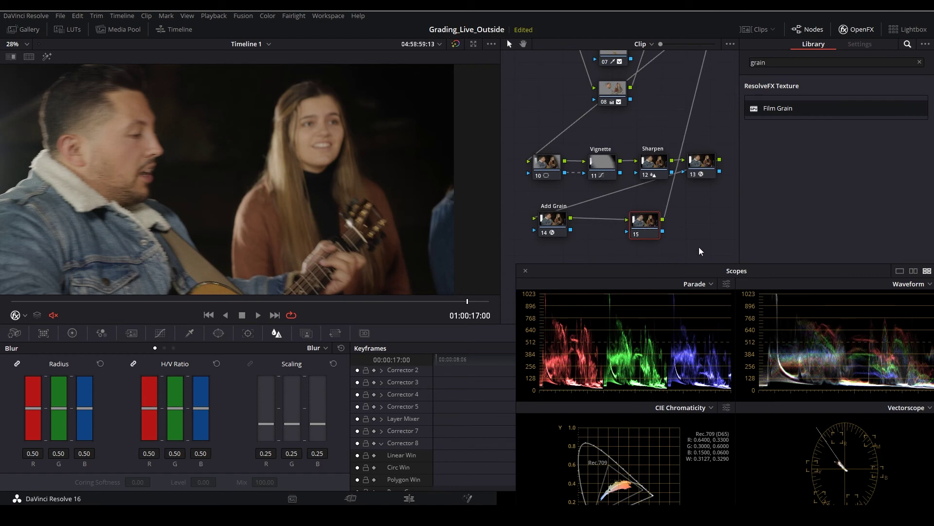
- Compare the shot with the whole grade bypassed and enabled against all four scopes, and play the graded clip from an earlier frame
key("ctrl+d")
key("ctrl+d")
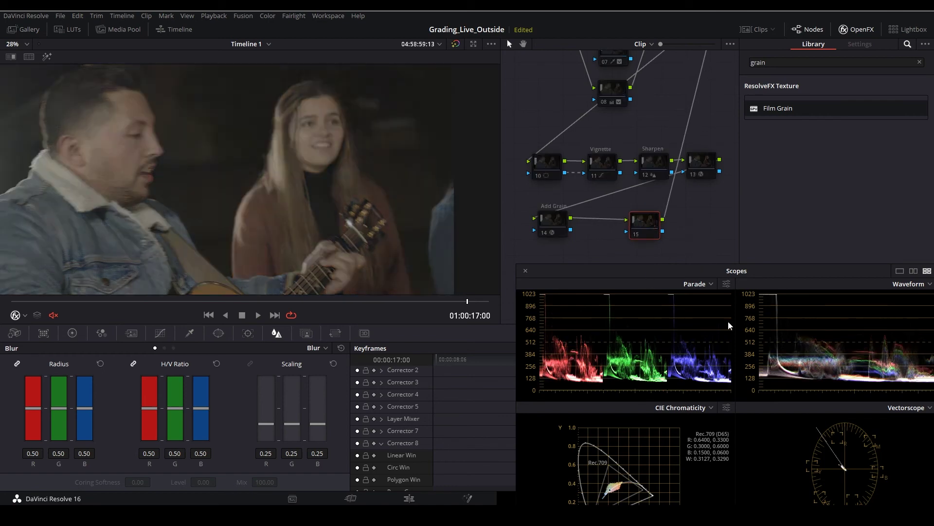
left_click_drag(680, 272, 699, 205)
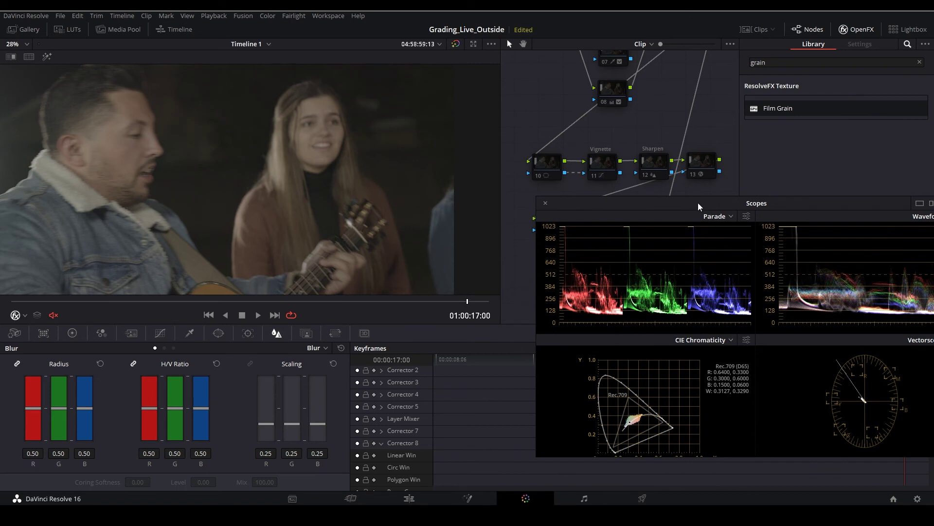
left_click_drag(699, 206, 663, 179)
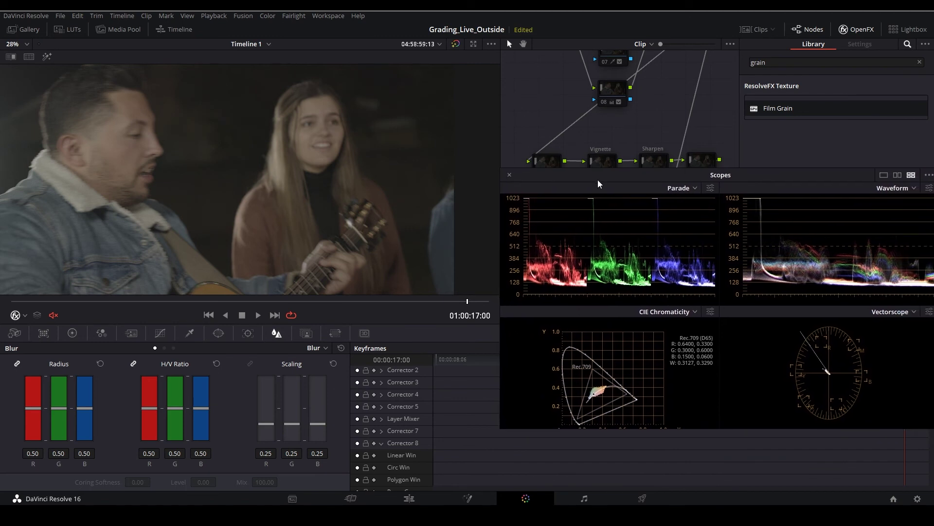
key("ctrl+d")
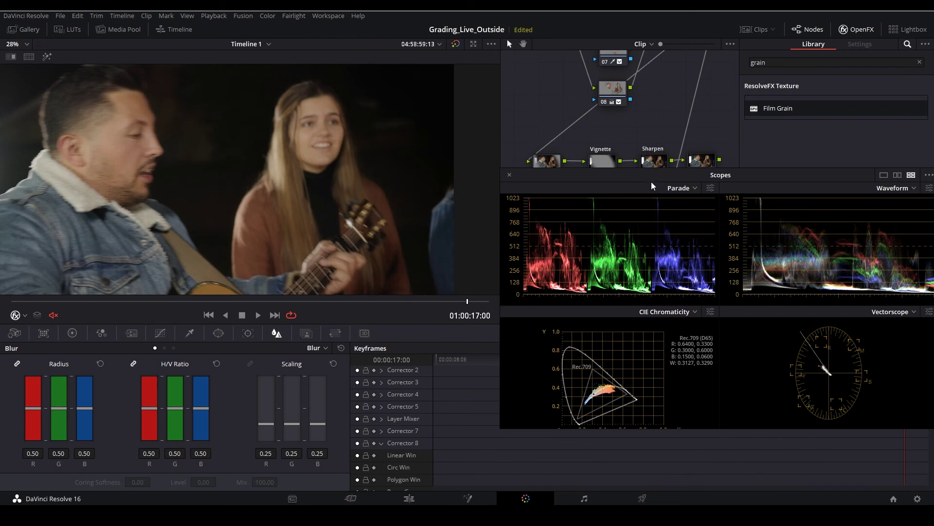
scroll(384, 211, "down", 3)
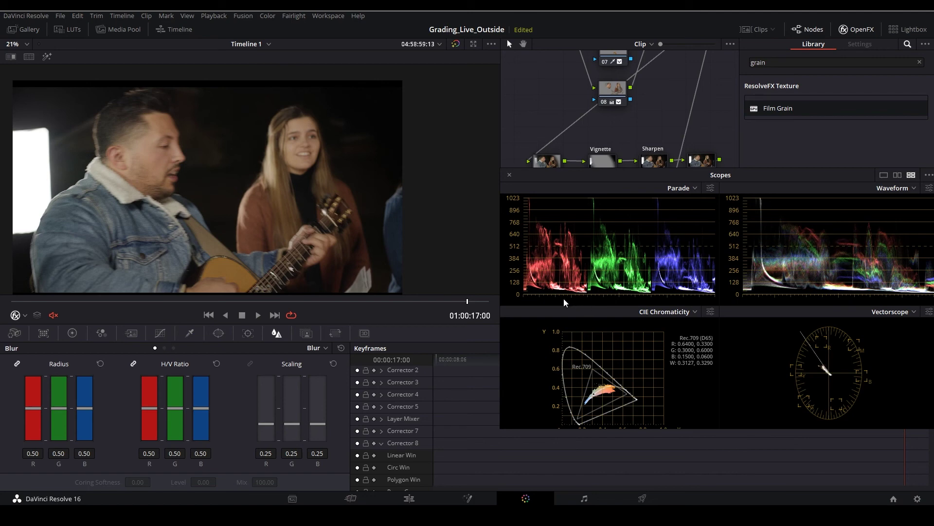
left_click_drag(333, 306, 268, 316)
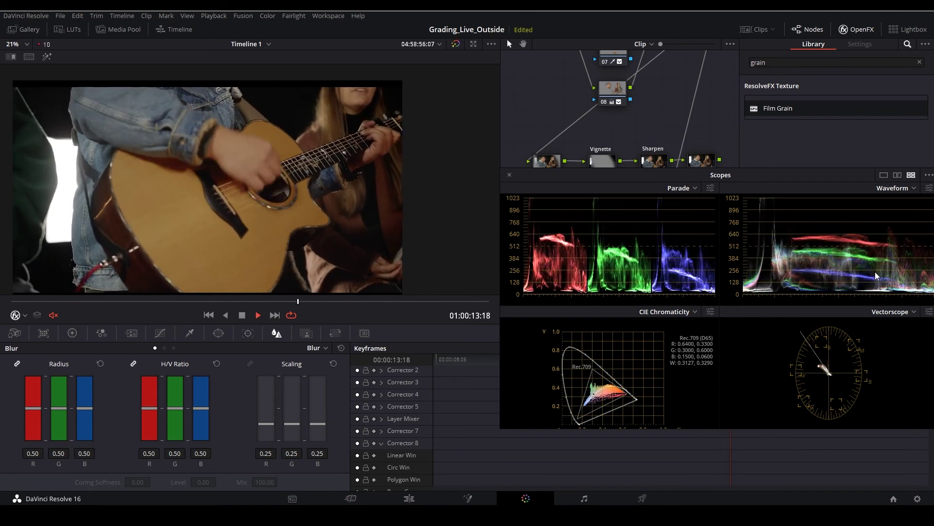